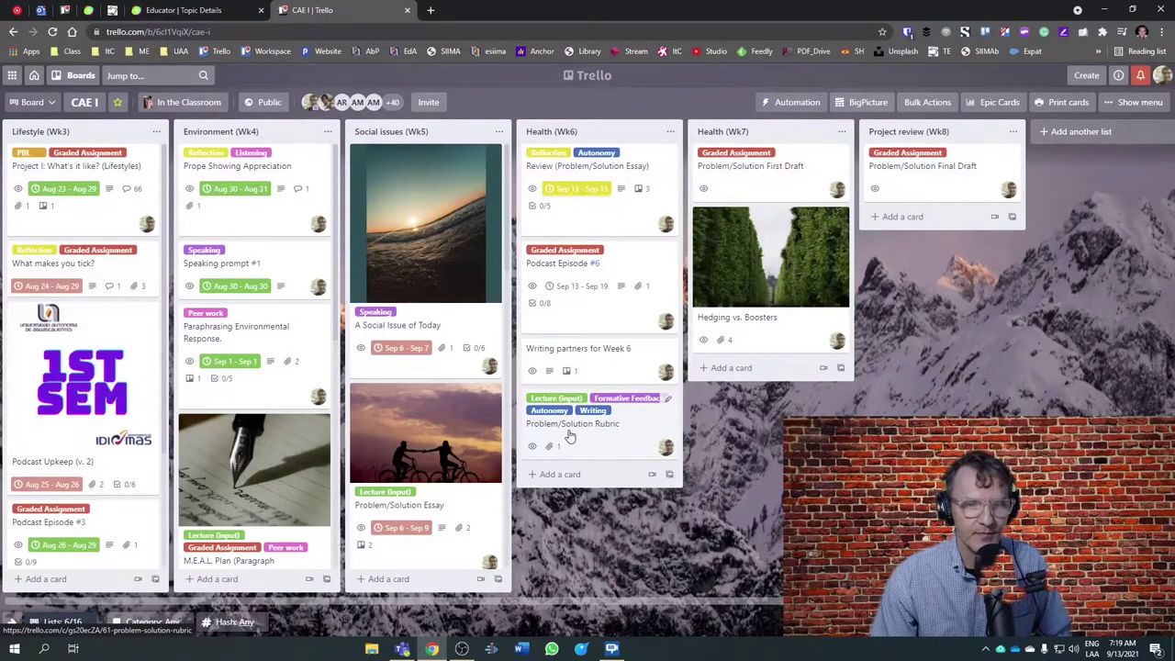
Step: View the attachment on the Problem/Solution Rubric card in the Health (Wk6) list, and close the card
click(618, 429)
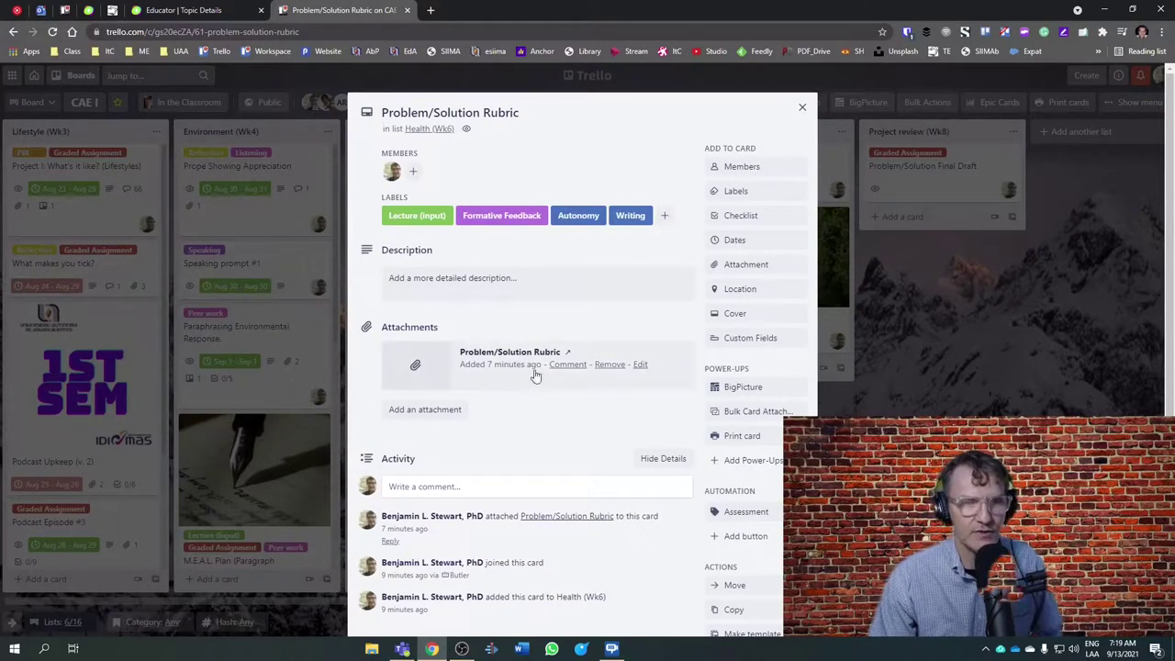
key(Escape)
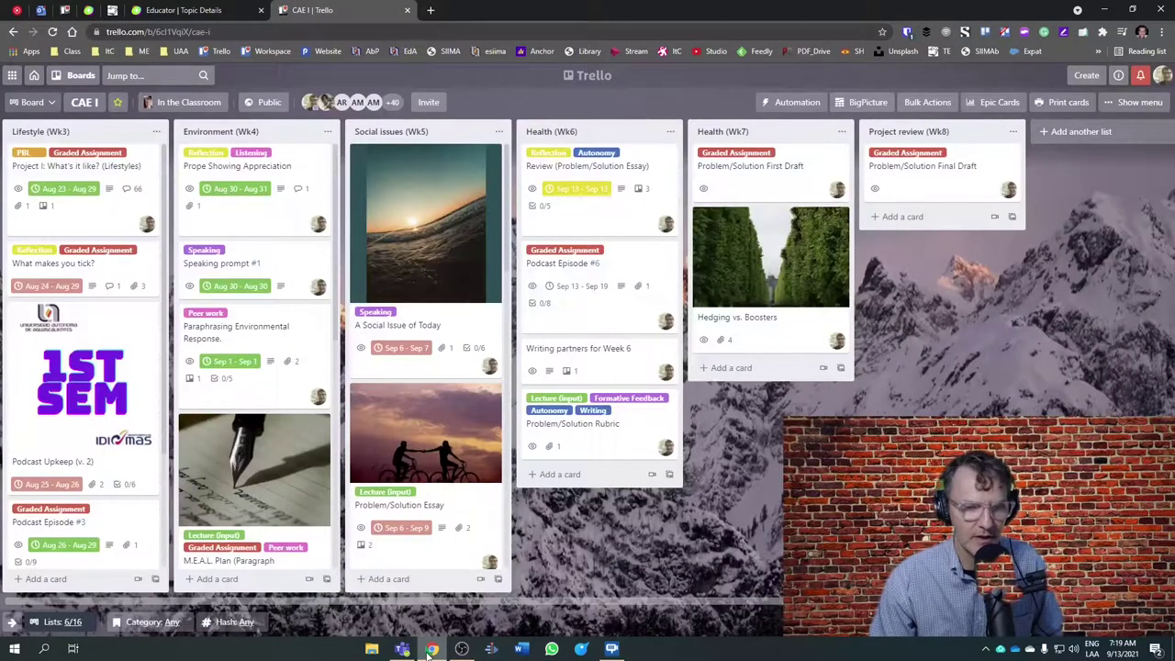
Step: Switch to Microsoft Teams and open the Week 6 folder in the files of CAE I's General channel
mouse_move(410, 652)
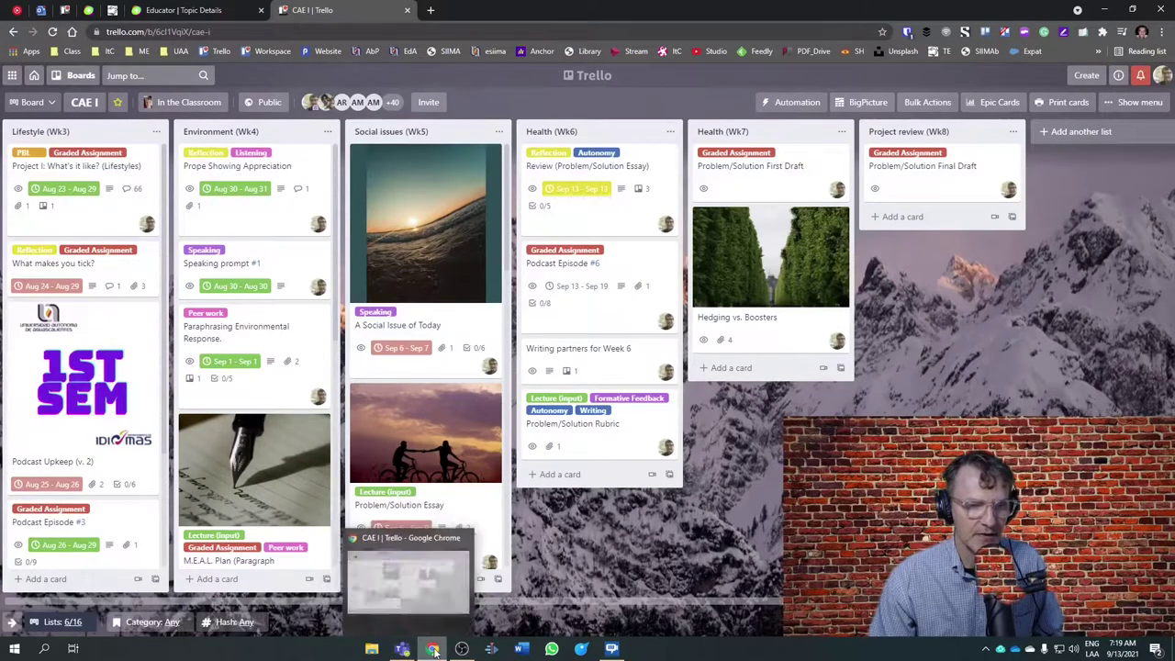
click(404, 650)
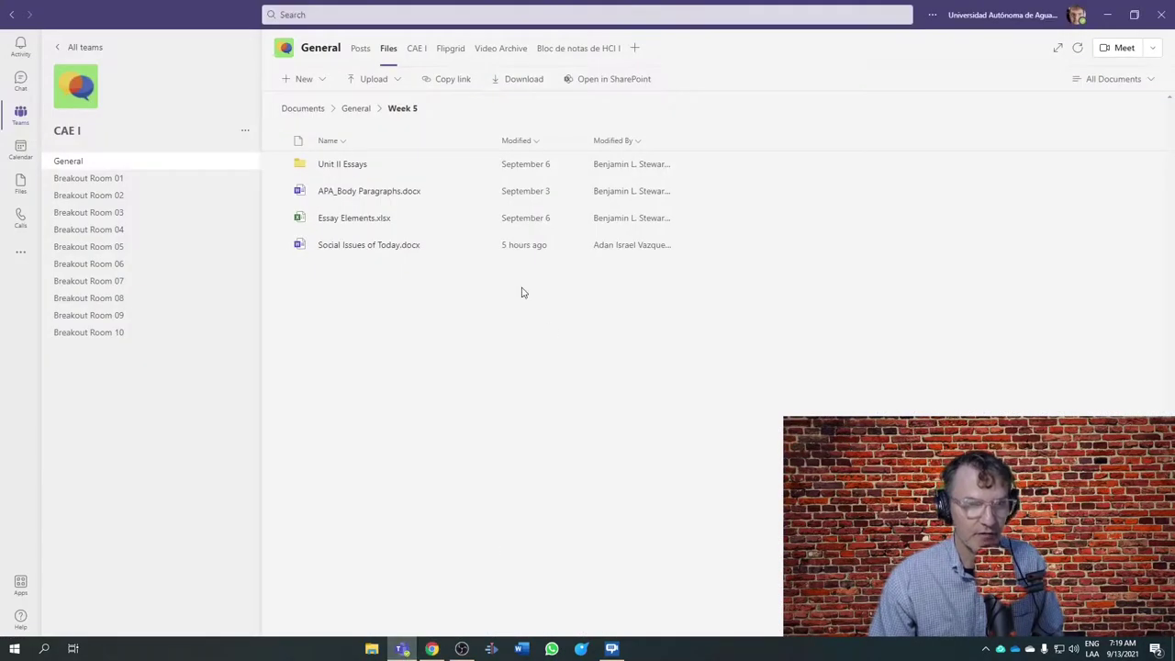
click(361, 111)
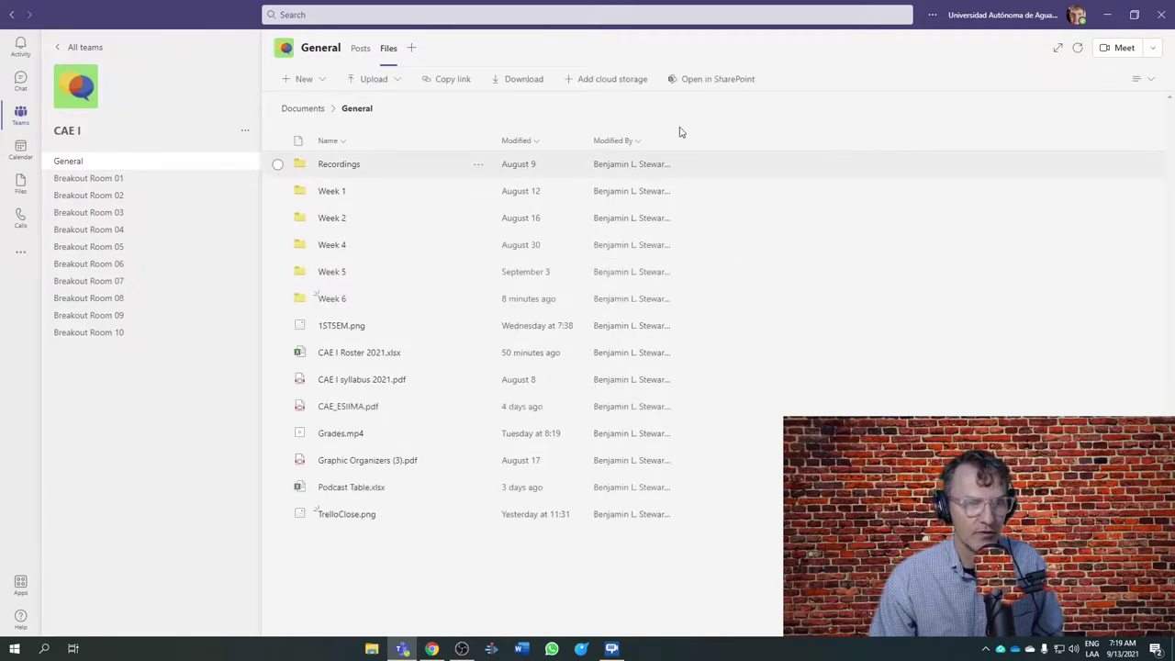
click(333, 300)
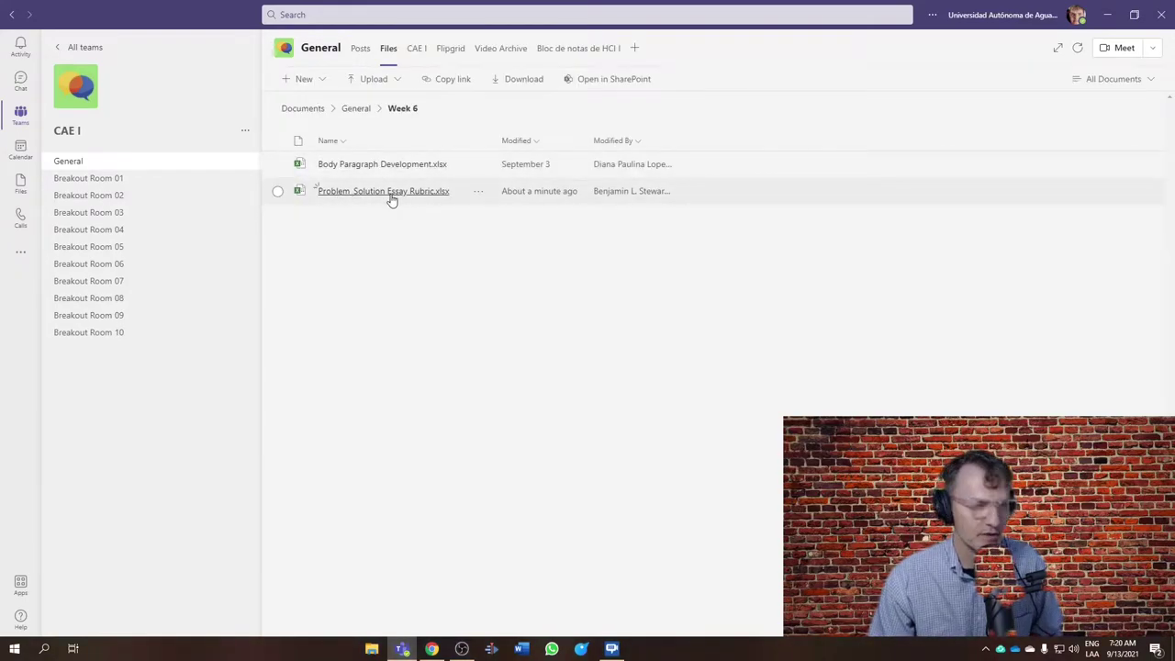
Step: Copy Problem_Solution Essay Rubric.xlsx from the Week 6 folder into General > Week 5 > Unit II Essays
click(478, 194)
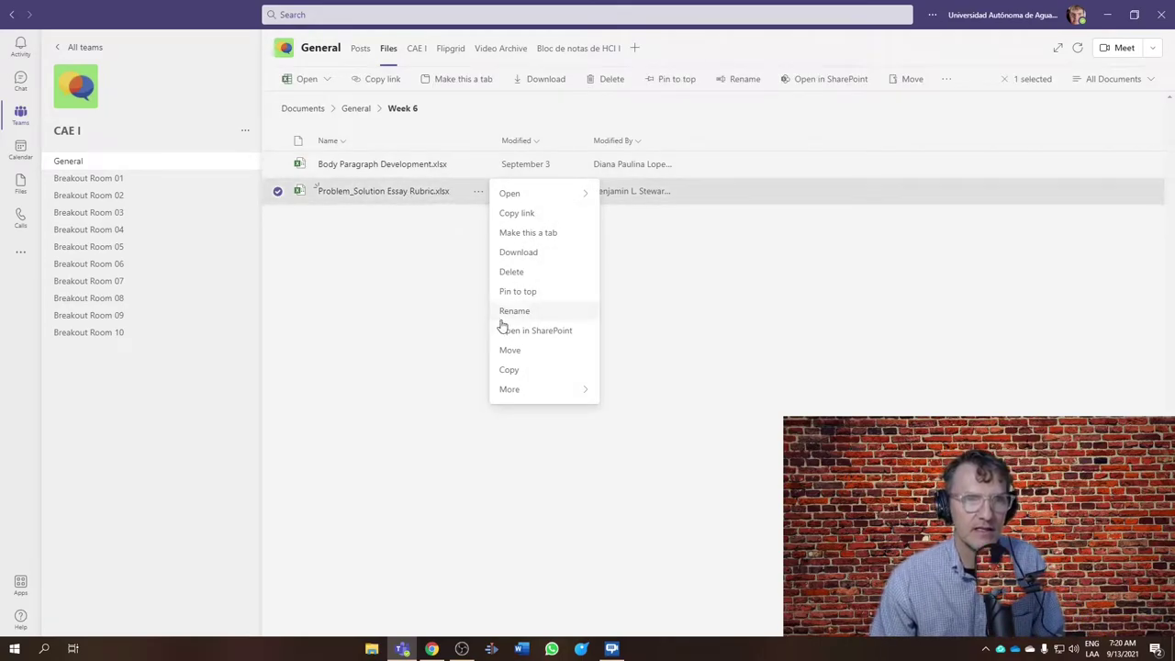
click(482, 197)
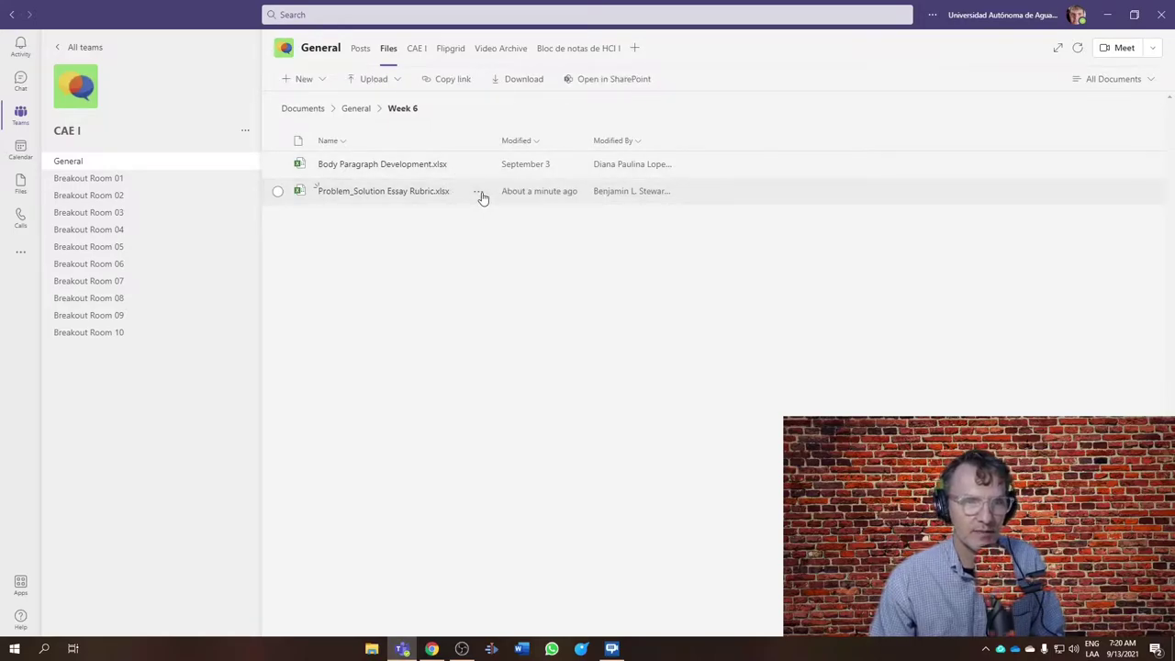
click(482, 196)
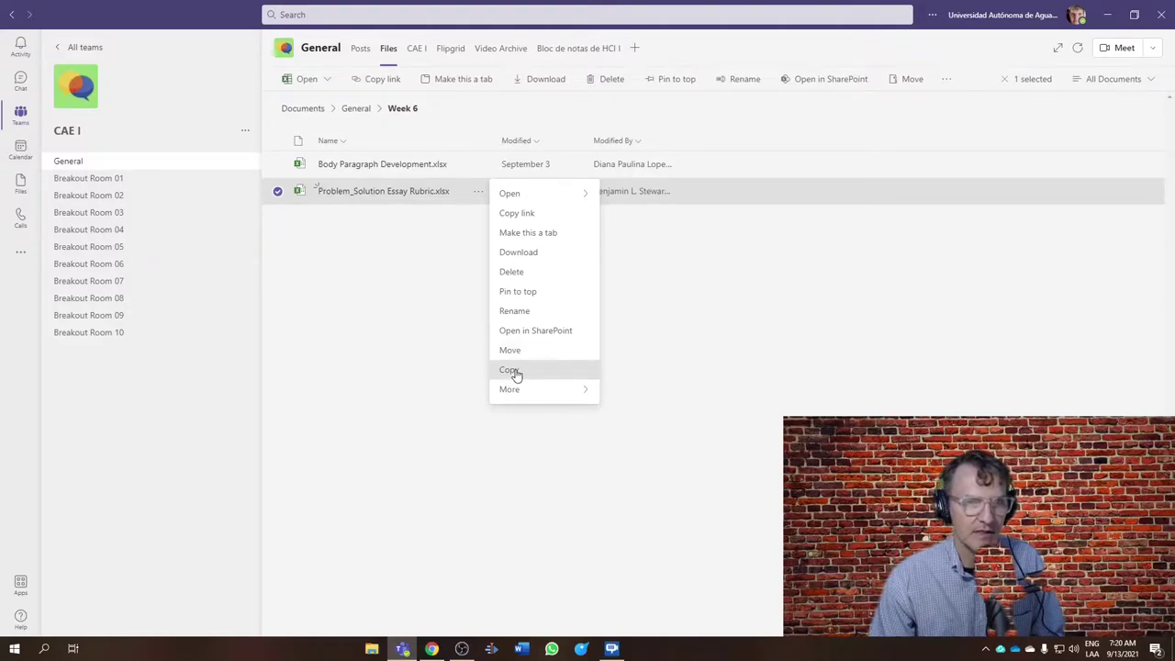
click(515, 371)
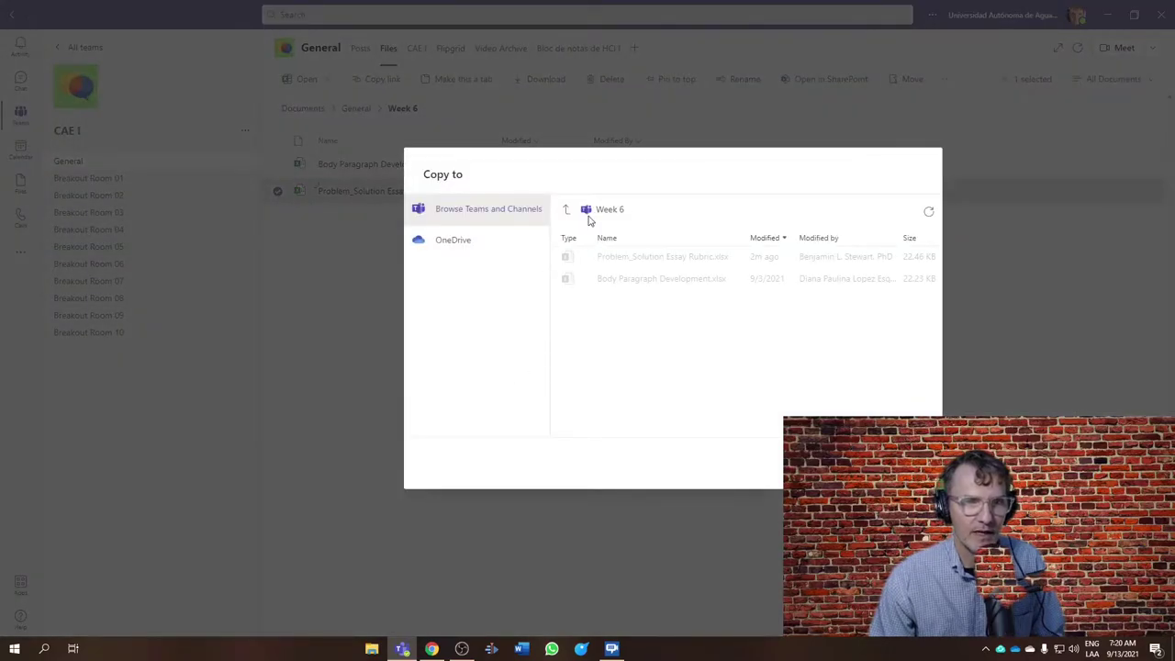
click(565, 210)
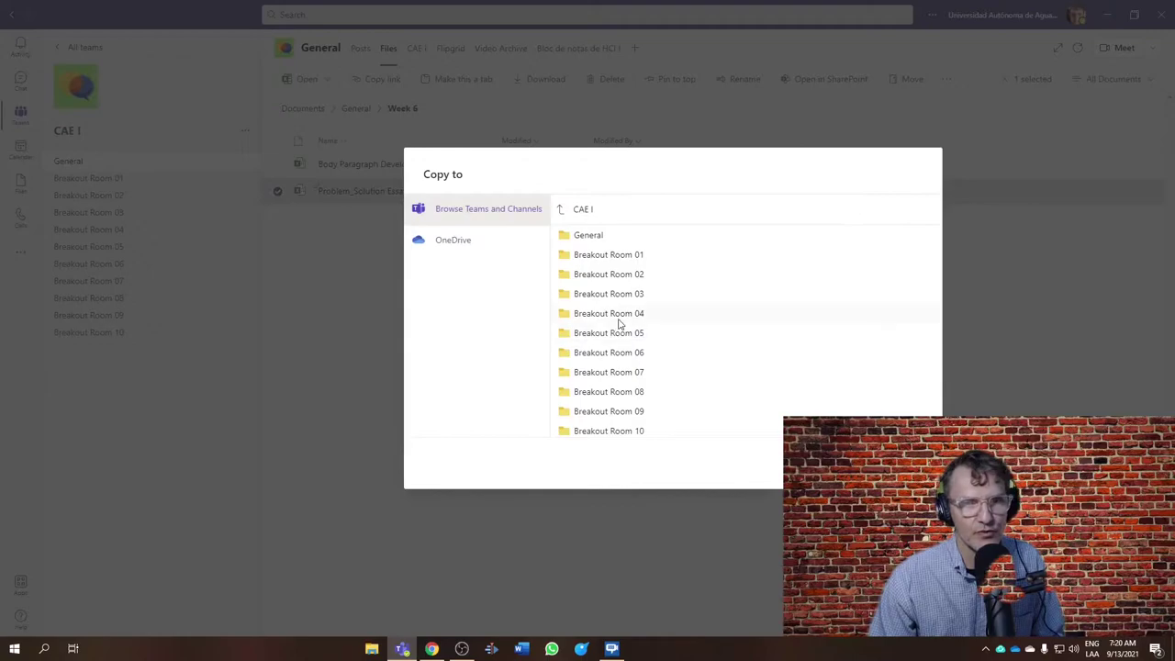
click(588, 236)
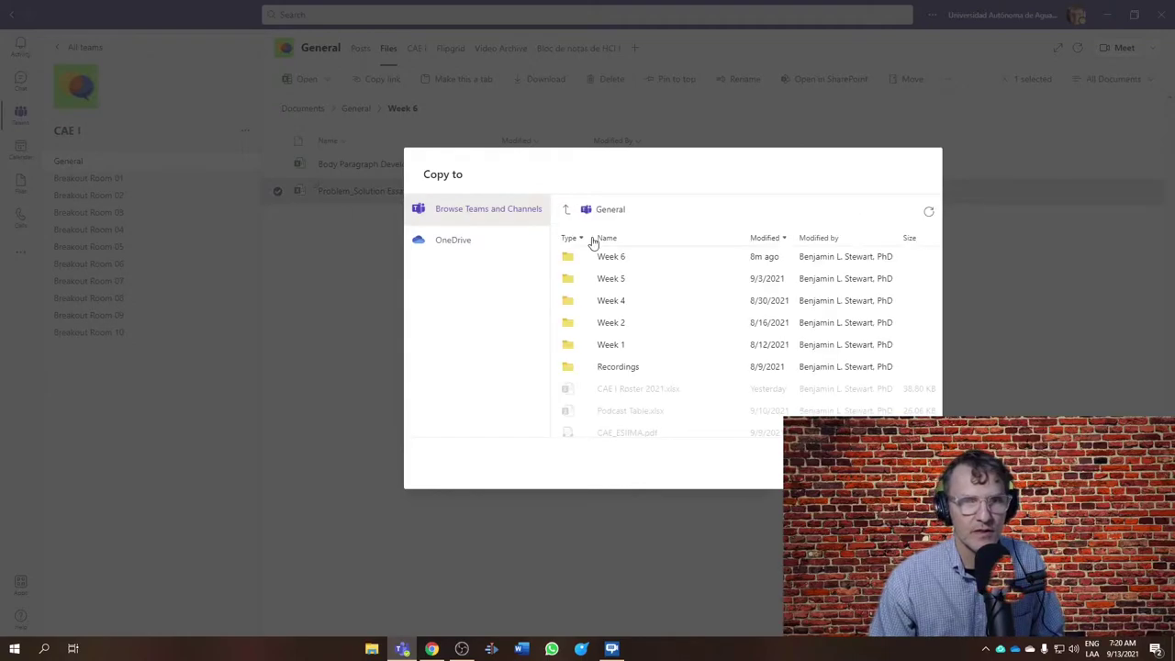
click(611, 281)
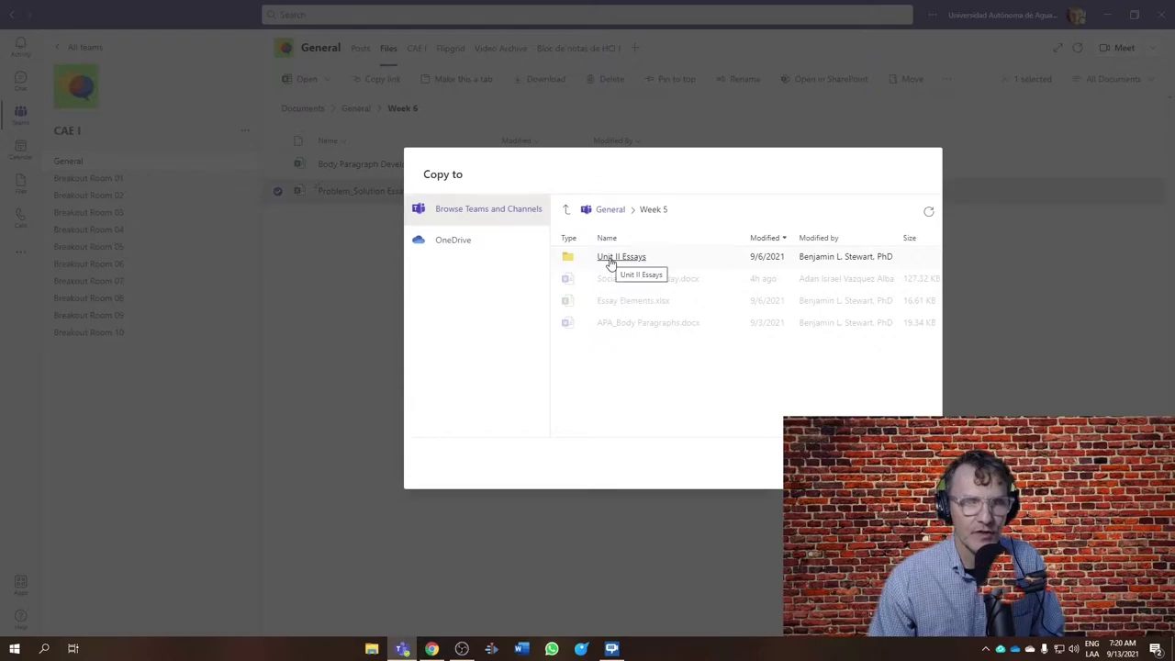
click(610, 261)
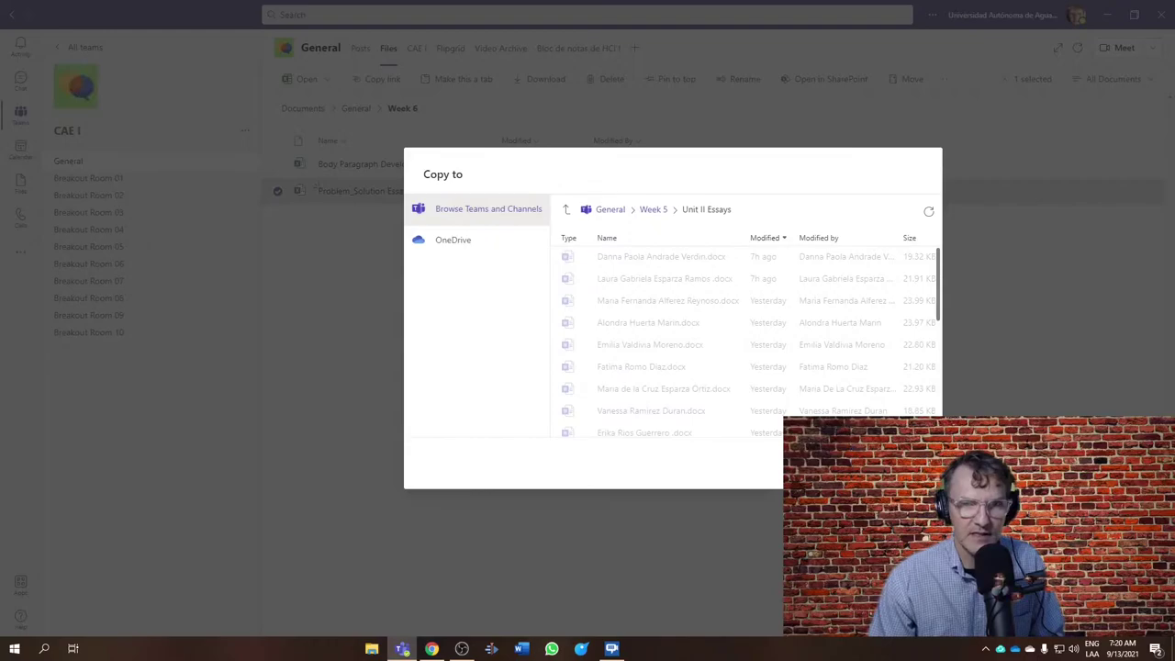
click(898, 465)
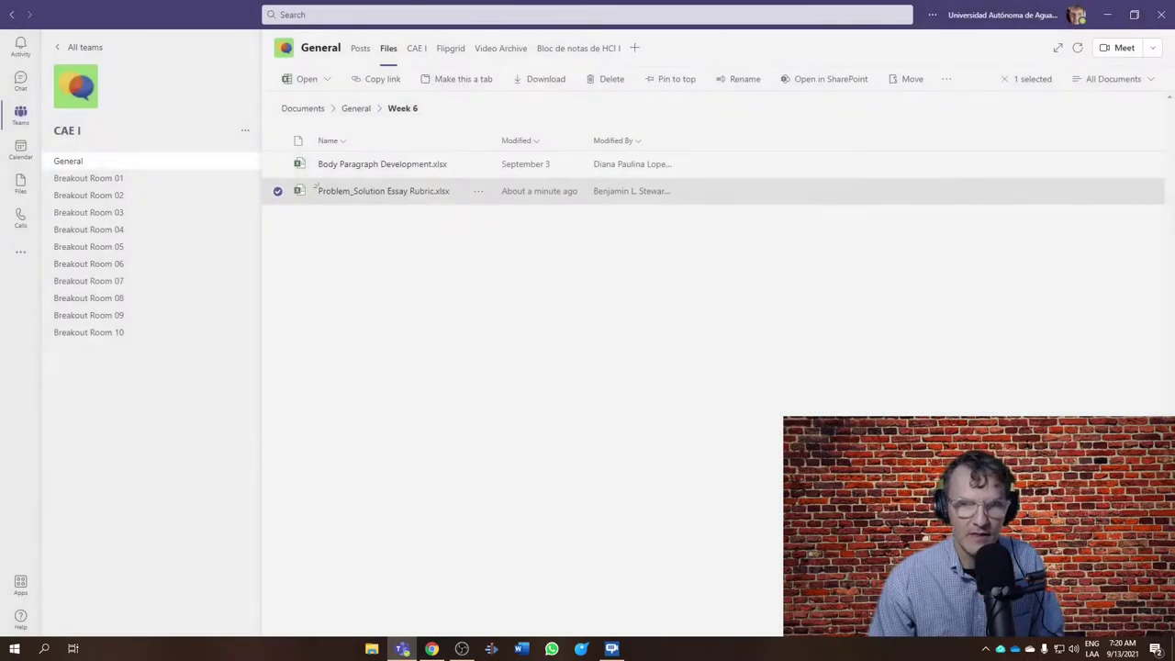
Step: Go to the Unit II Essays folder inside Week 5 and locate the copied rubric file
click(356, 108)
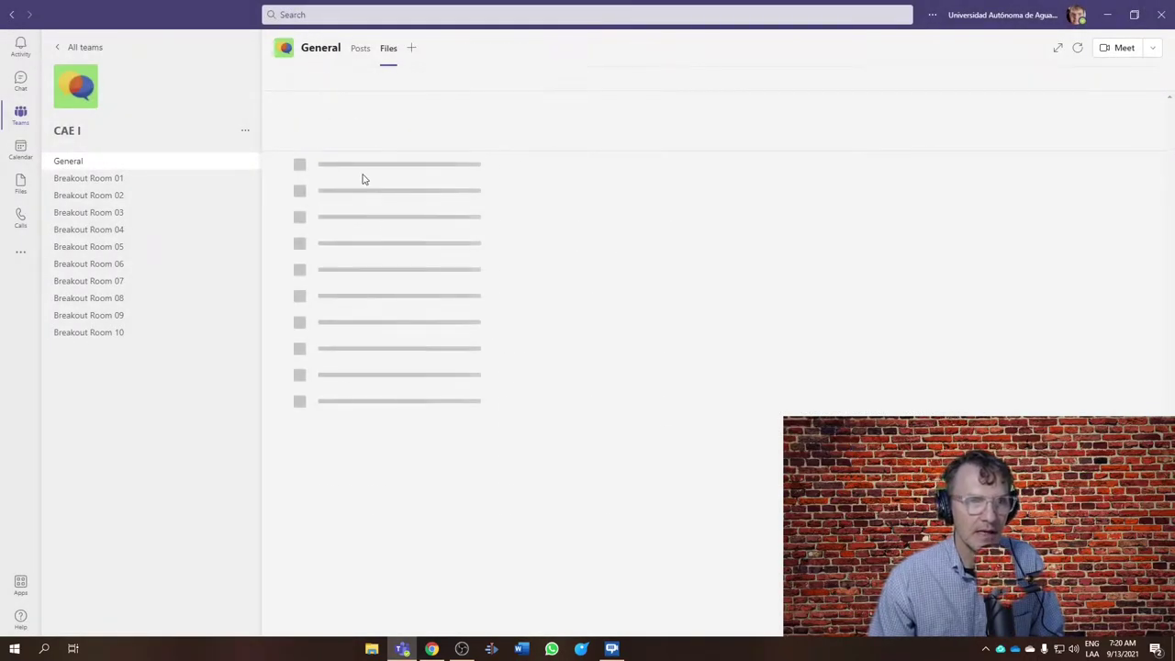
click(335, 273)
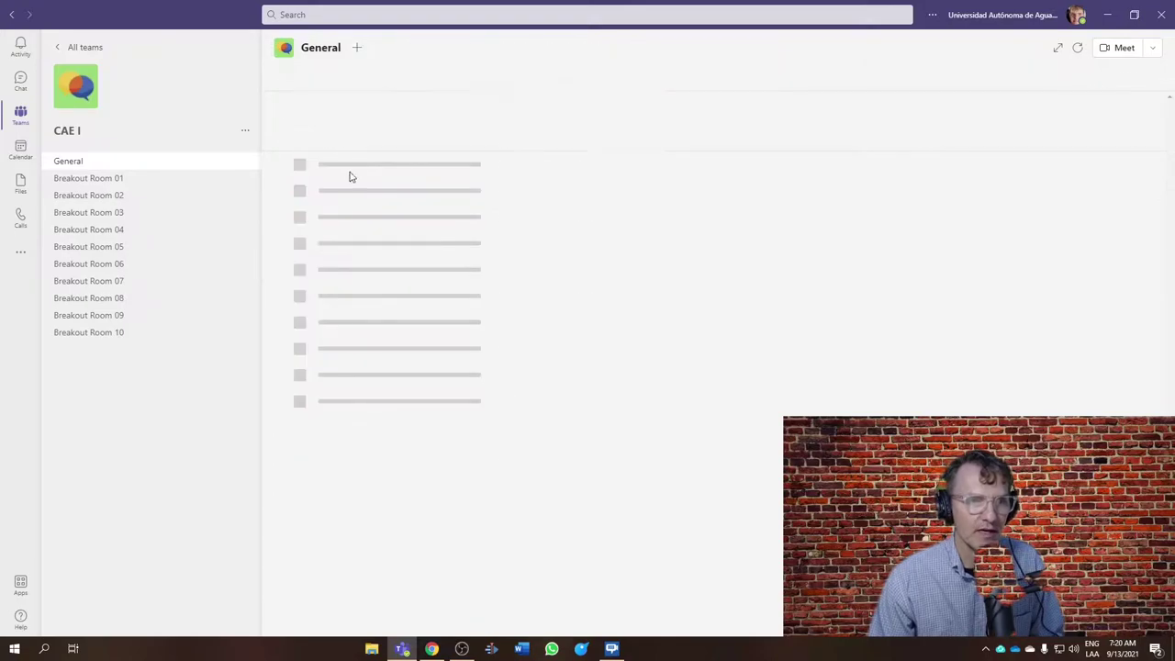
click(349, 166)
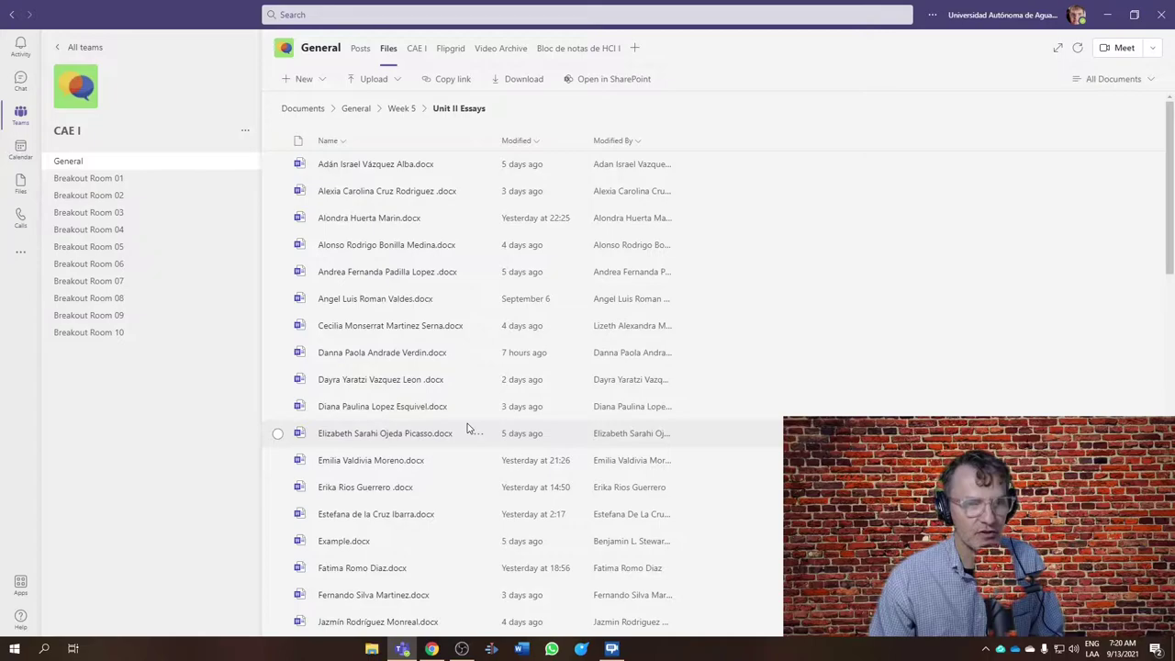
scroll(466, 428, down, 5)
scroll(444, 482, down, 4)
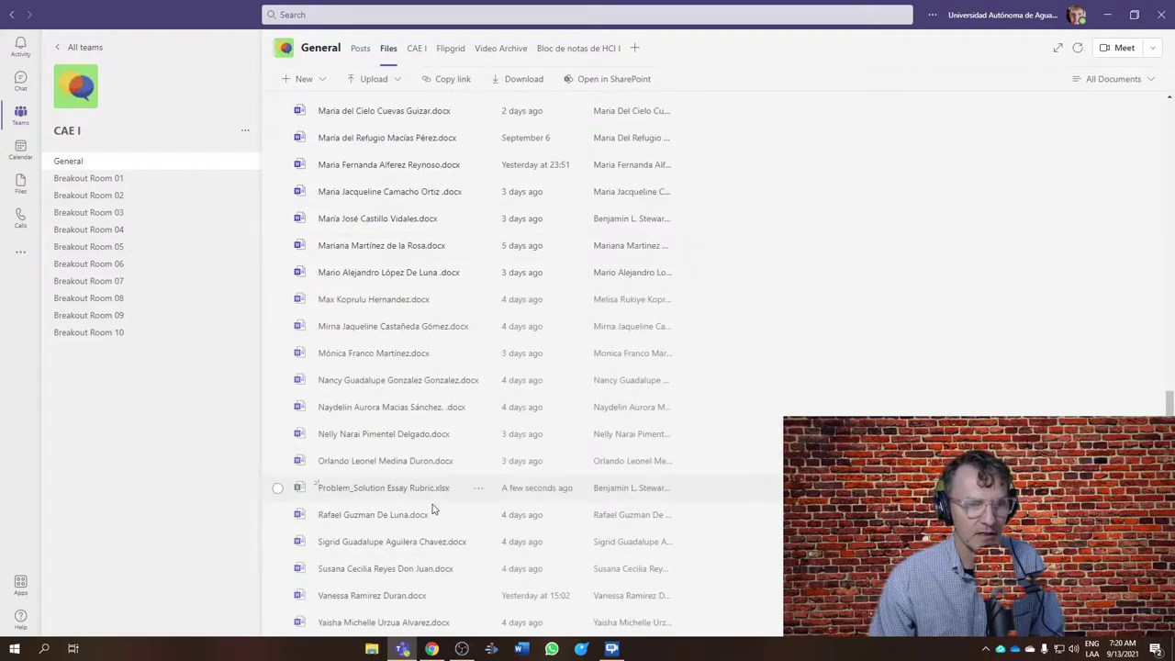
Step: Open Problem_Solution Essay Rubric.xlsx from the Unit II Essays folder after looking over the files there
click(479, 494)
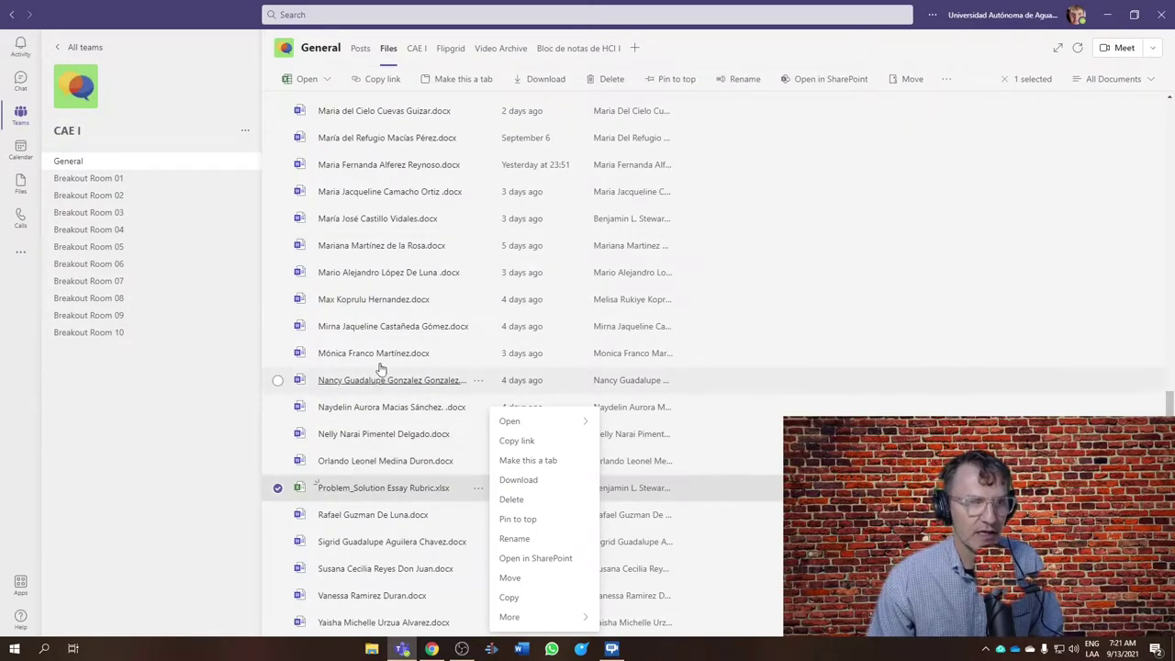
scroll(341, 257, up, 10)
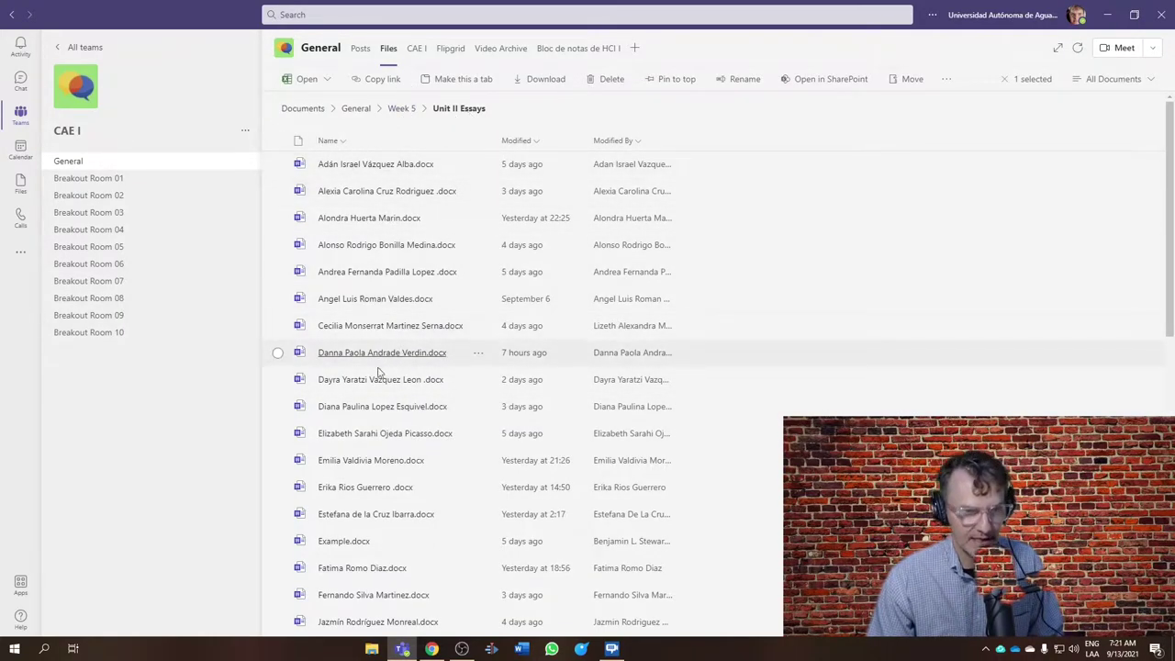
scroll(379, 374, down, 5)
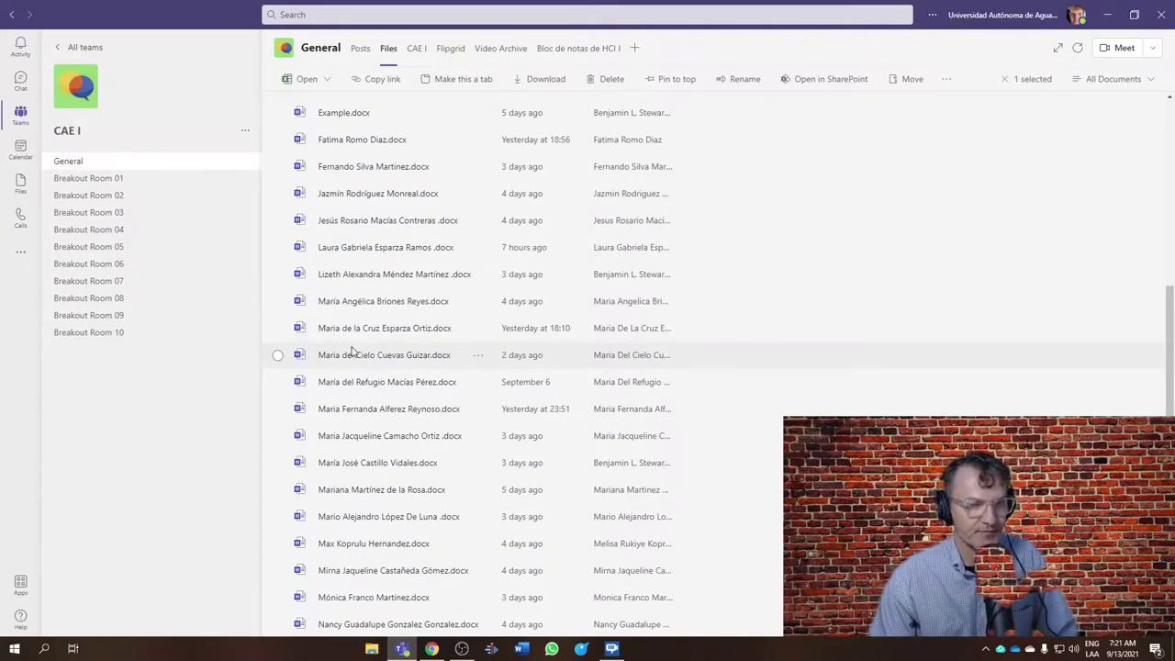
scroll(352, 350, down, 5)
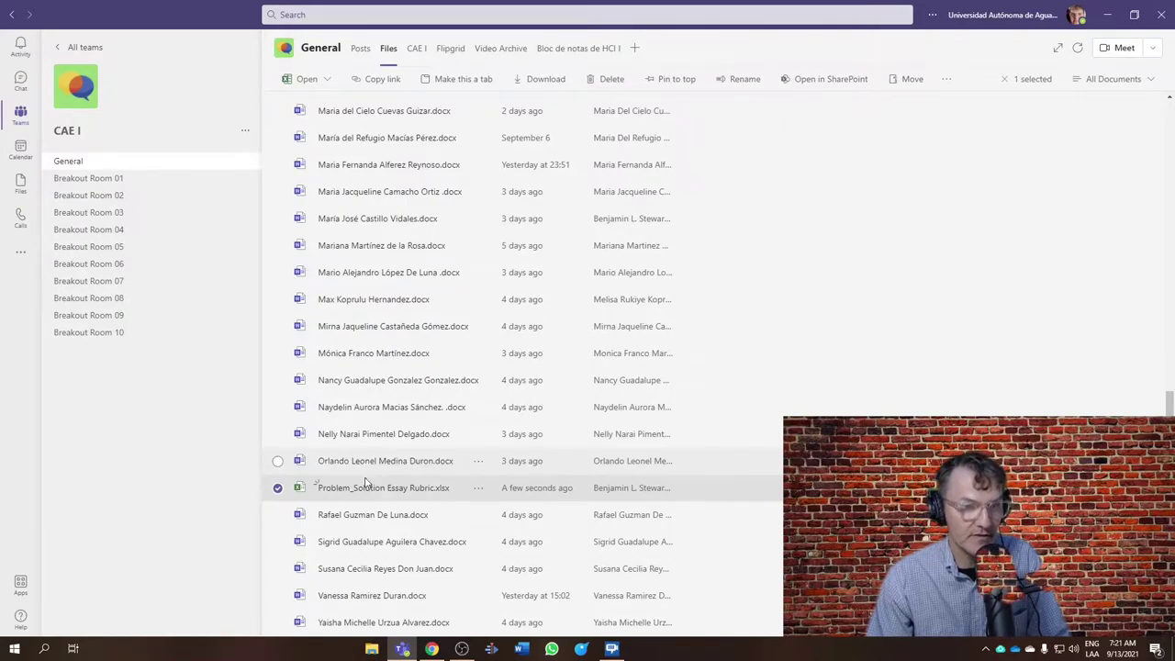
click(356, 491)
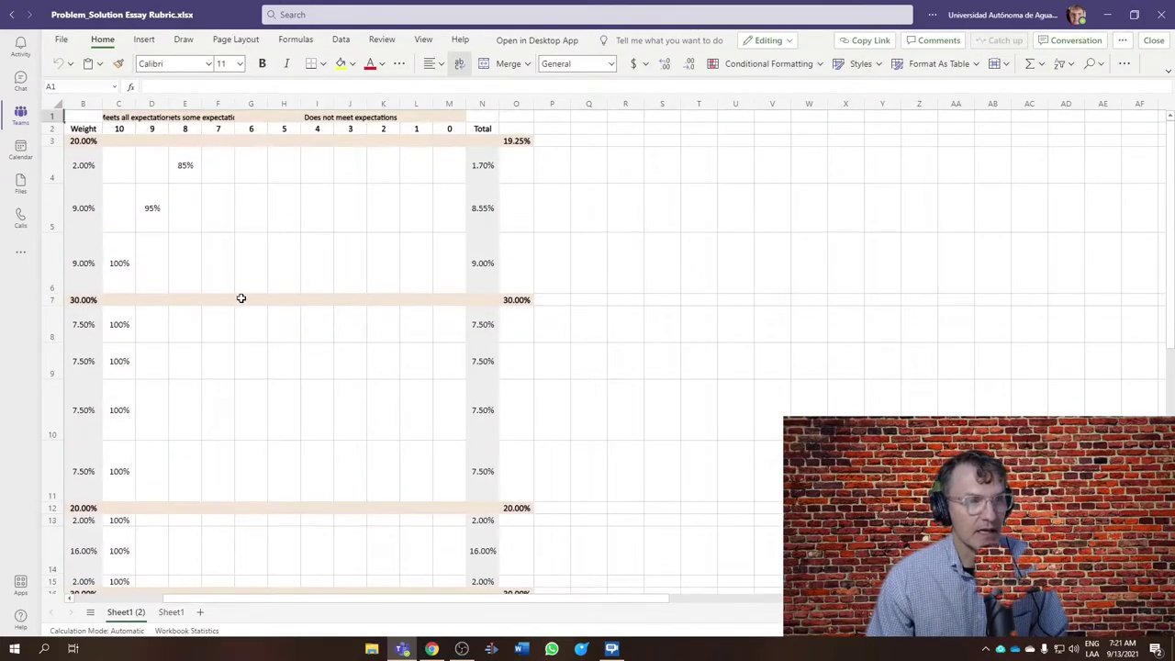
Step: Examine the rubric's Introduction criteria in column A: hook, context of the problem and thesis statement
click(240, 299)
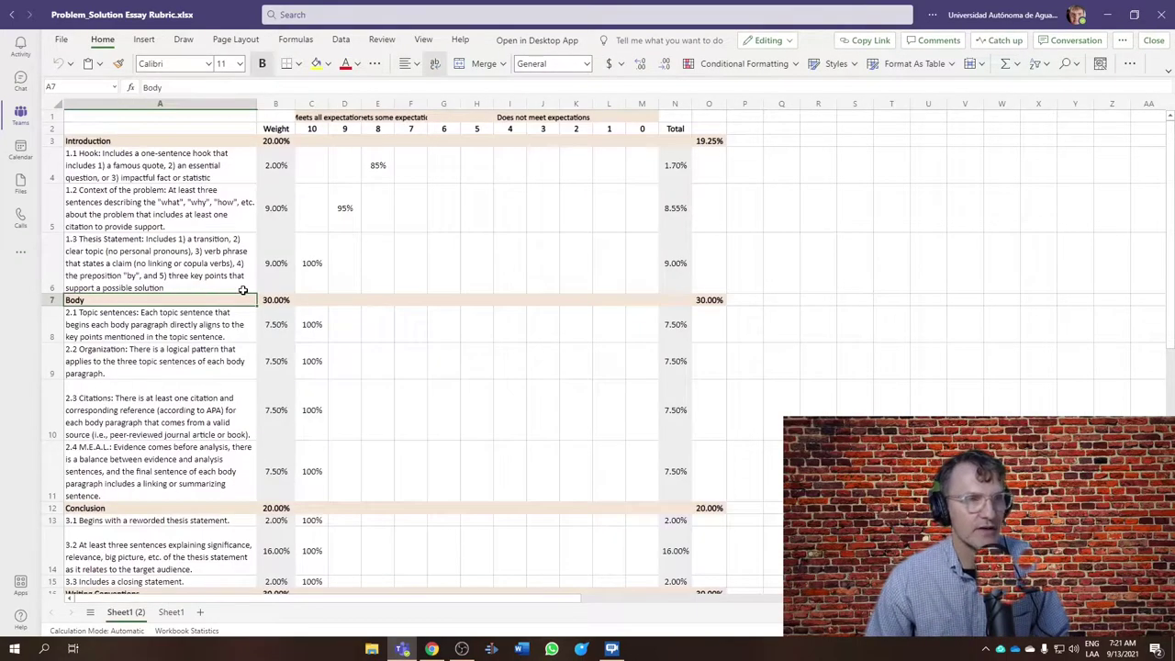
key(Up)
key(Up)
key(Up)
key(Up)
key(Down)
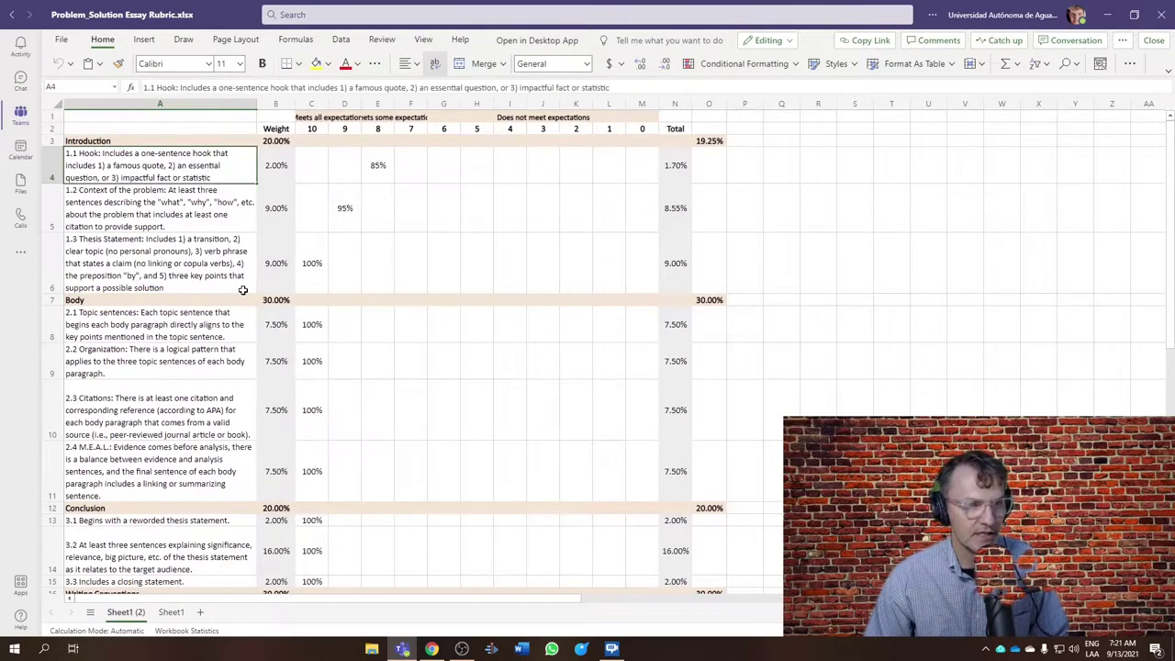
key(Up)
key(Up)
key(Down)
key(Down)
key(Down)
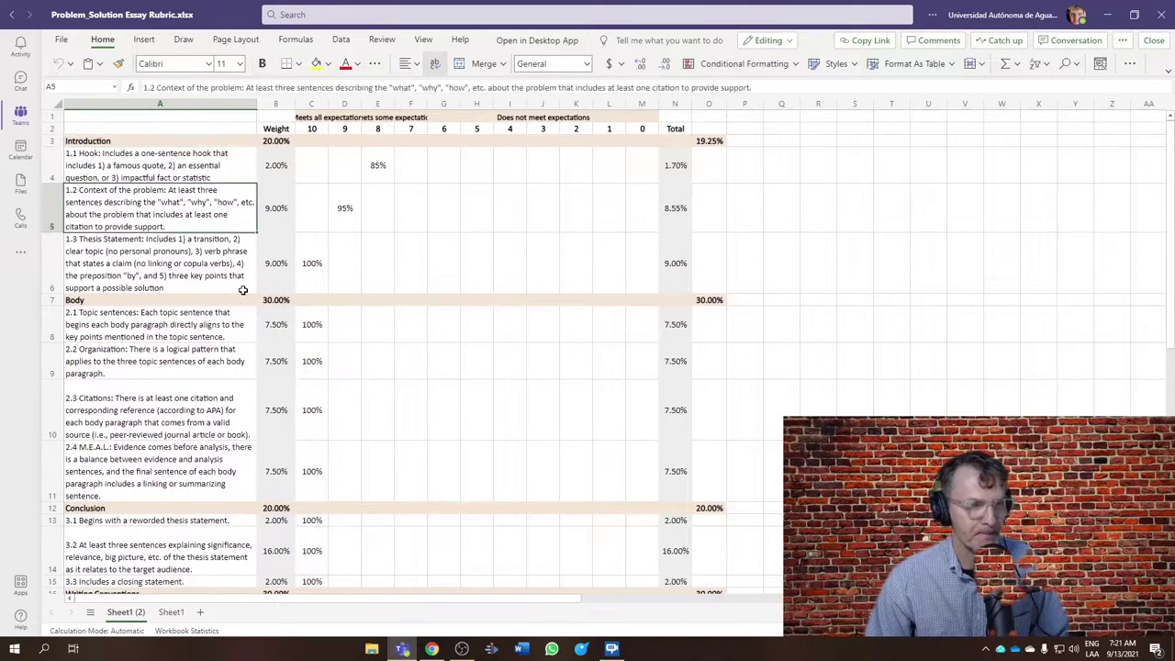
key(Down)
key(Down)
key(Up)
key(Up)
key(Up)
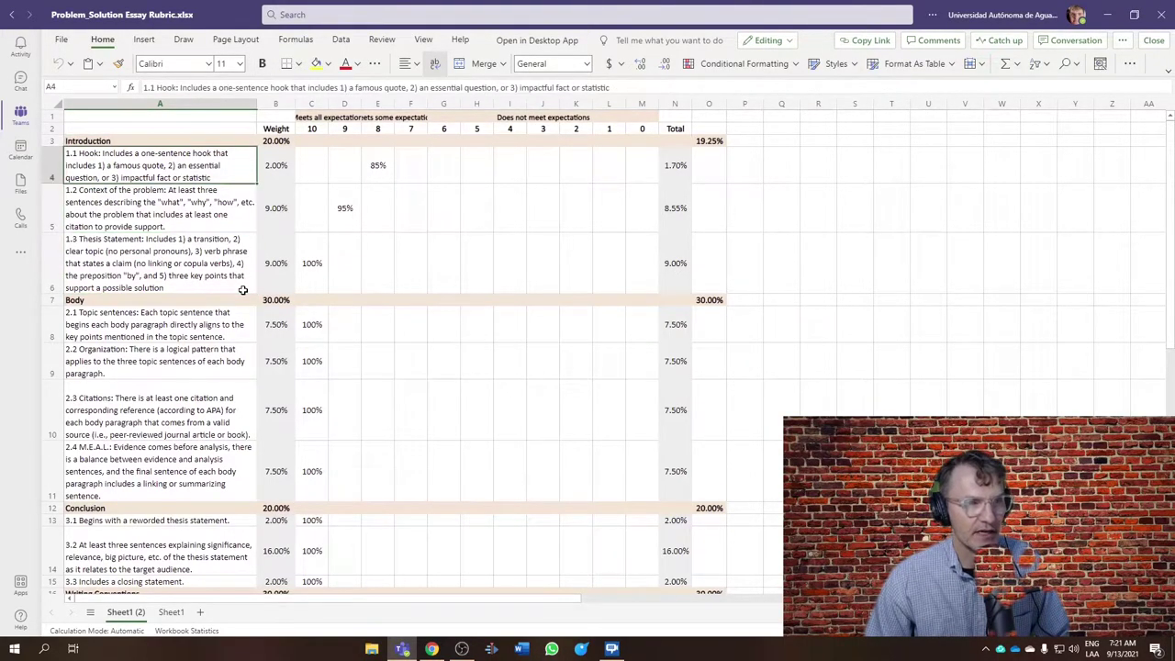
Step: Read down the rubric's Body, Conclusion and Writing Conventions criteria to below the expectations key
key(Down)
key(Down)
key(Down)
key(Down)
key(Down)
key(Down)
key(Down)
key(Down)
key(Down)
key(Down)
key(Down)
key(Down)
key(Down)
key(Down)
key(Down)
key(Down)
key(Down)
key(Down)
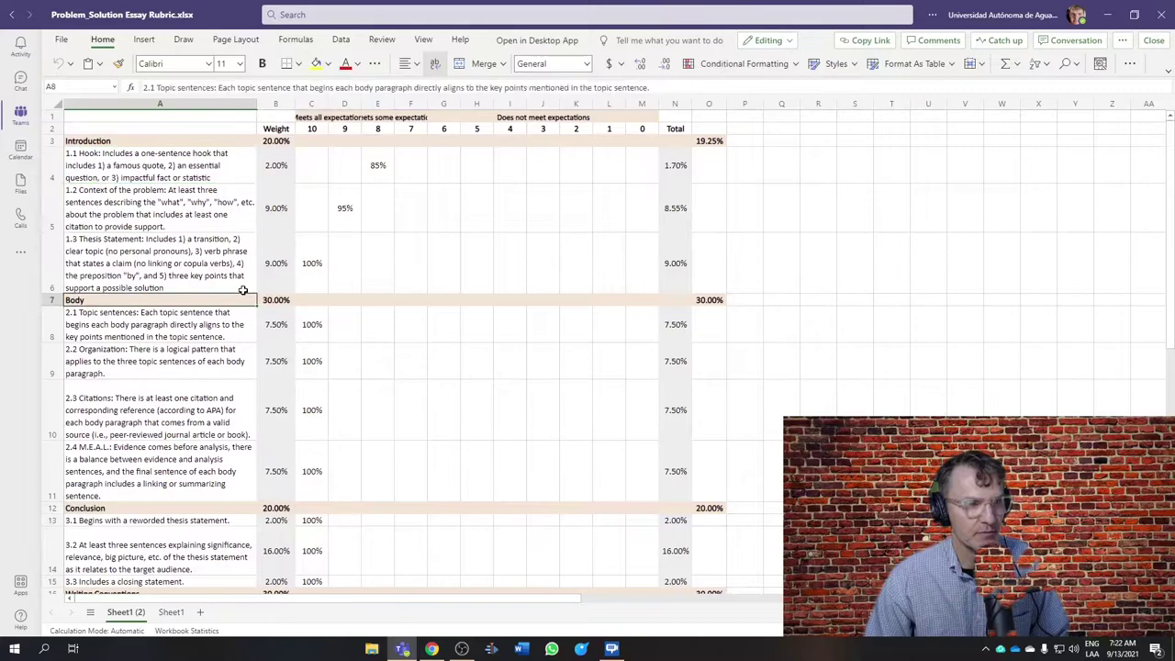
key(Down)
key(Down)
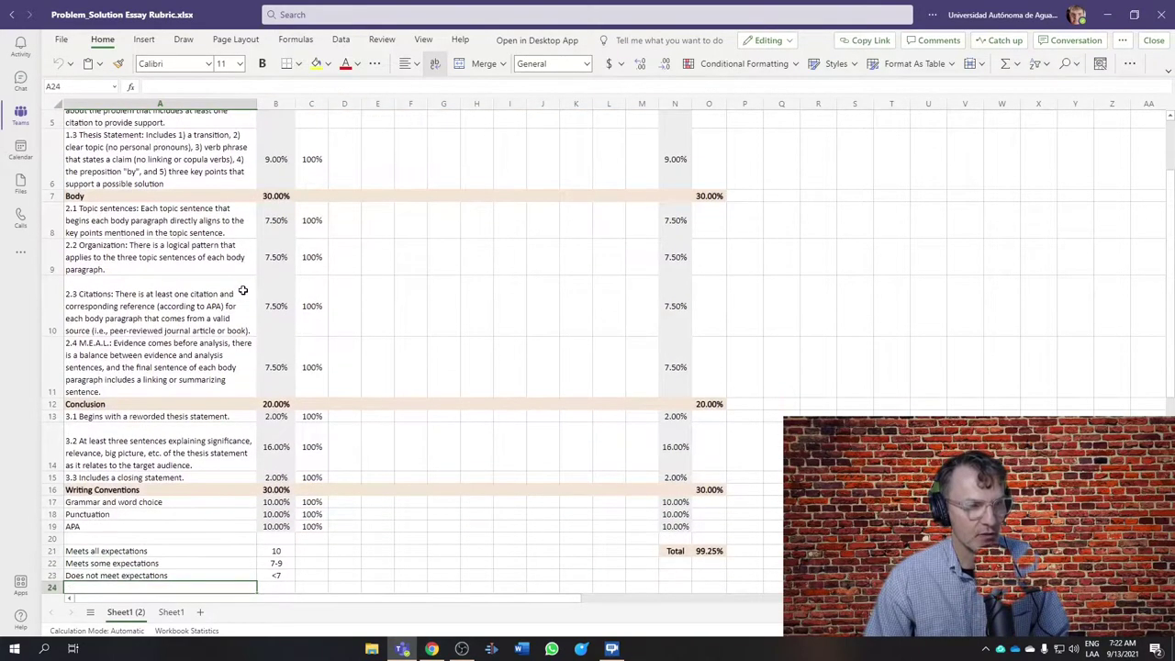
Step: Look back up the rubric from the expectations key through Writing Conventions and Conclusion to the Body criteria
key(Up)
key(Up)
key(Up)
key(Up)
key(Up)
key(Up)
key(Up)
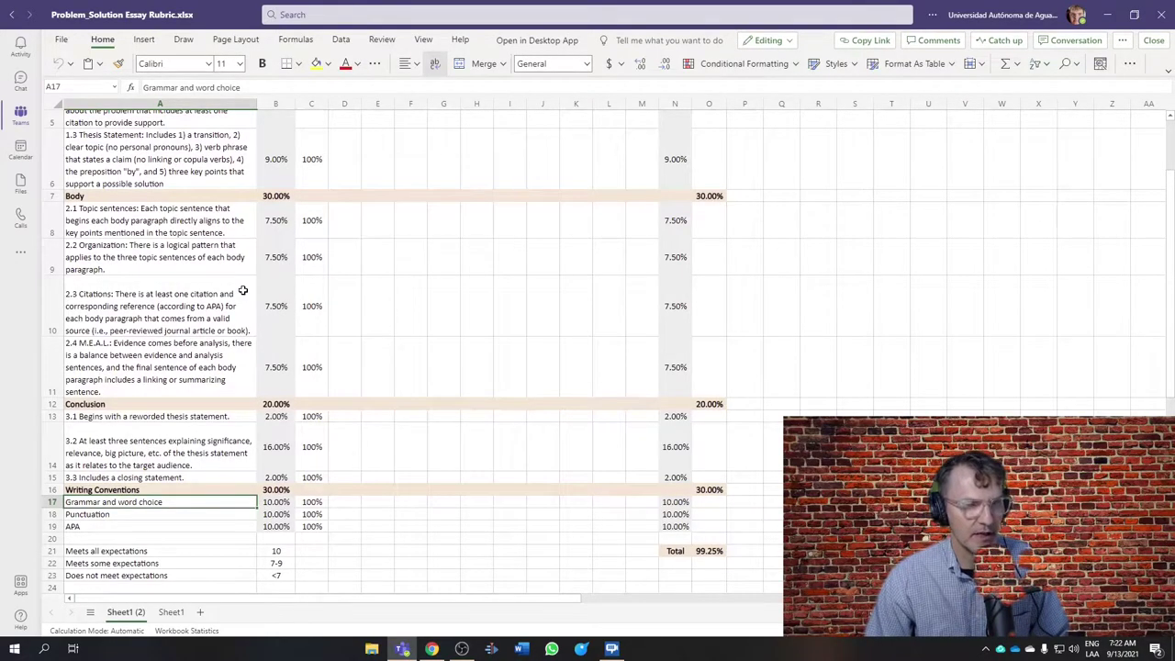
key(Up)
key(Up)
key(Up)
key(Up)
key(Up)
key(Up)
key(Up)
key(Up)
key(Up)
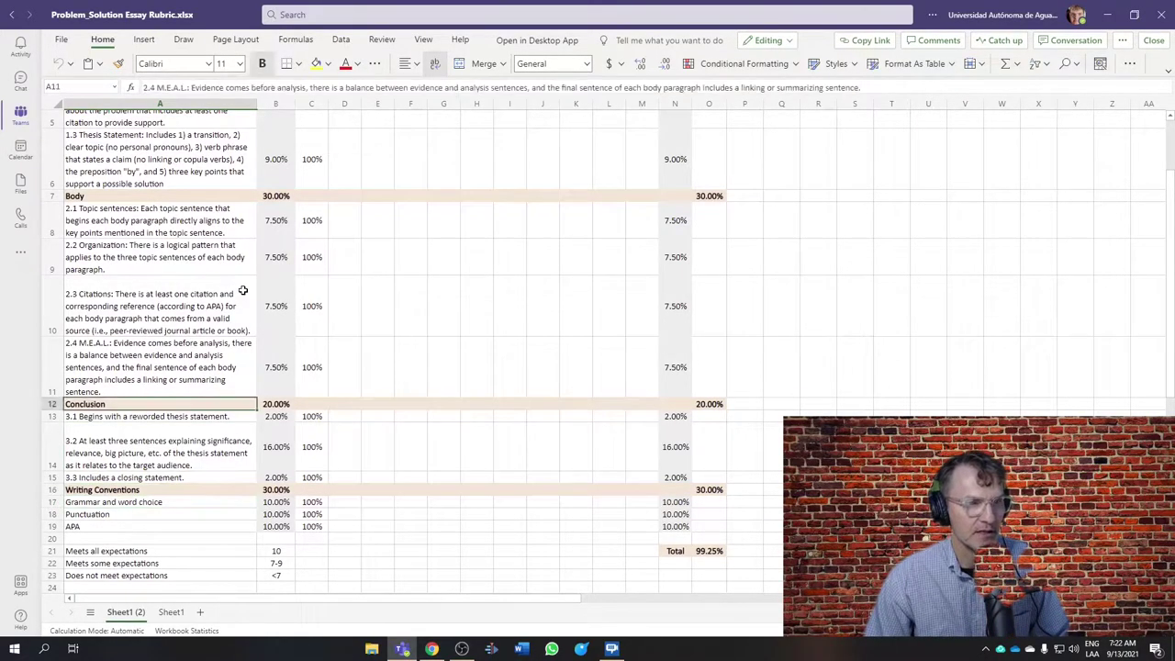
Step: Review the Conclusion and Writing Conventions criteria again, continuing down to the "Meets some expectations" row
key(Down)
key(Down)
key(Down)
key(Down)
key(Down)
key(Down)
key(Down)
key(Down)
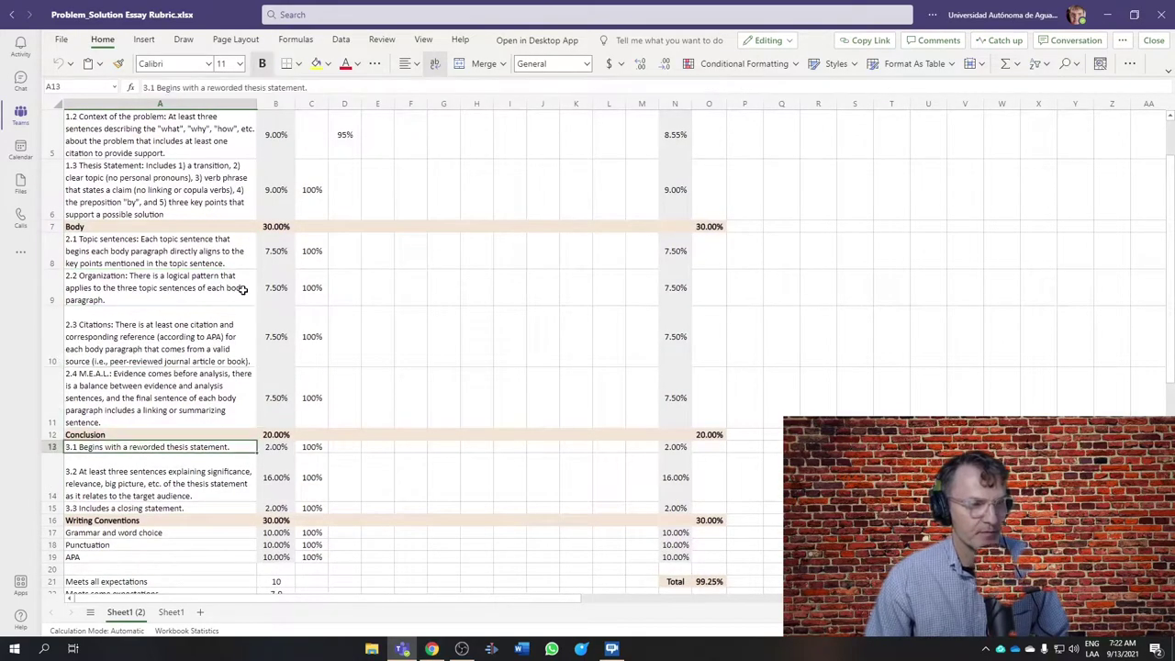
key(Up)
key(Down)
key(Down)
key(Down)
key(Down)
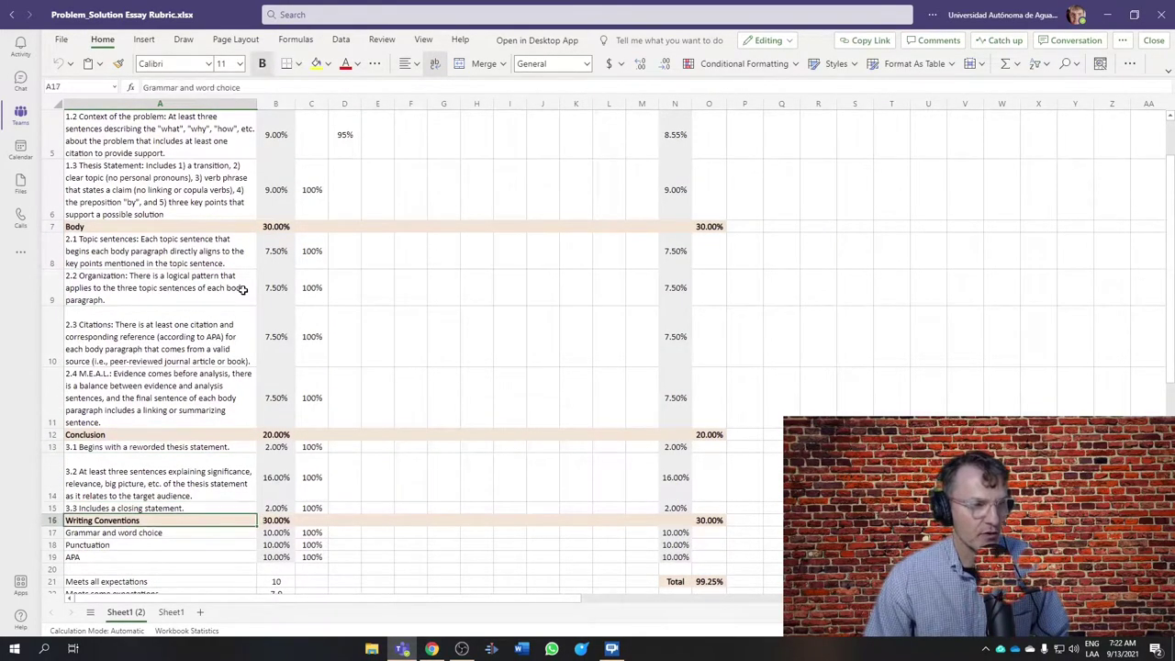
key(Down)
key(Down)
key(Down)
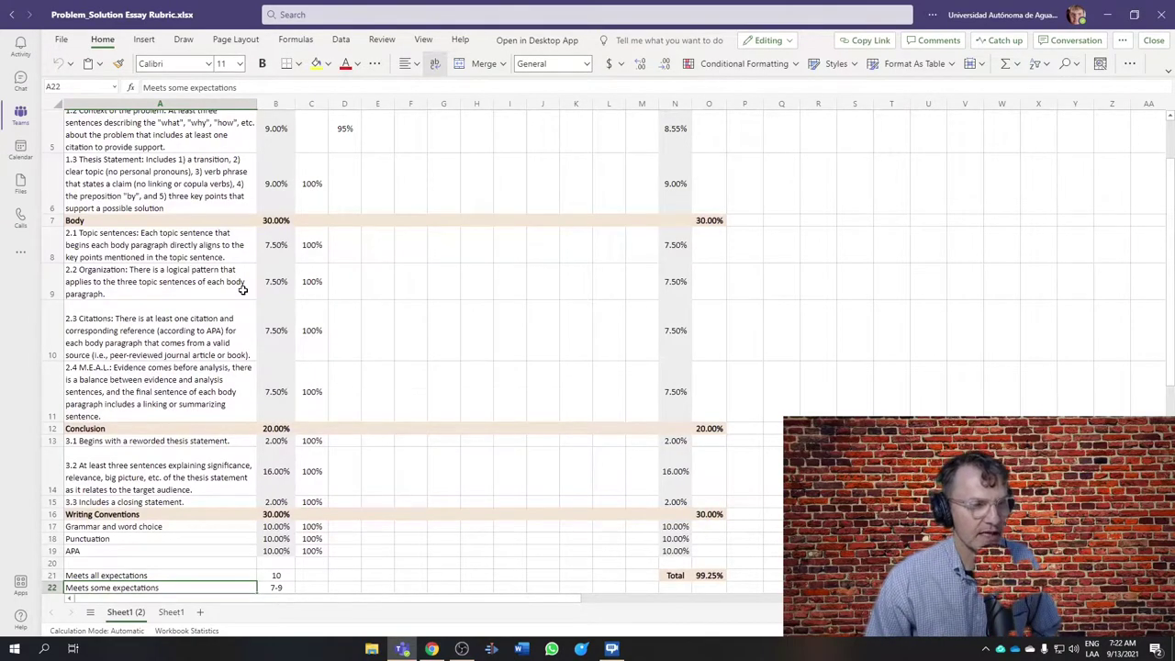
Step: Review the whole rubric from the Introduction criteria down to the expectations key and back
scroll(197, 221, up, 2)
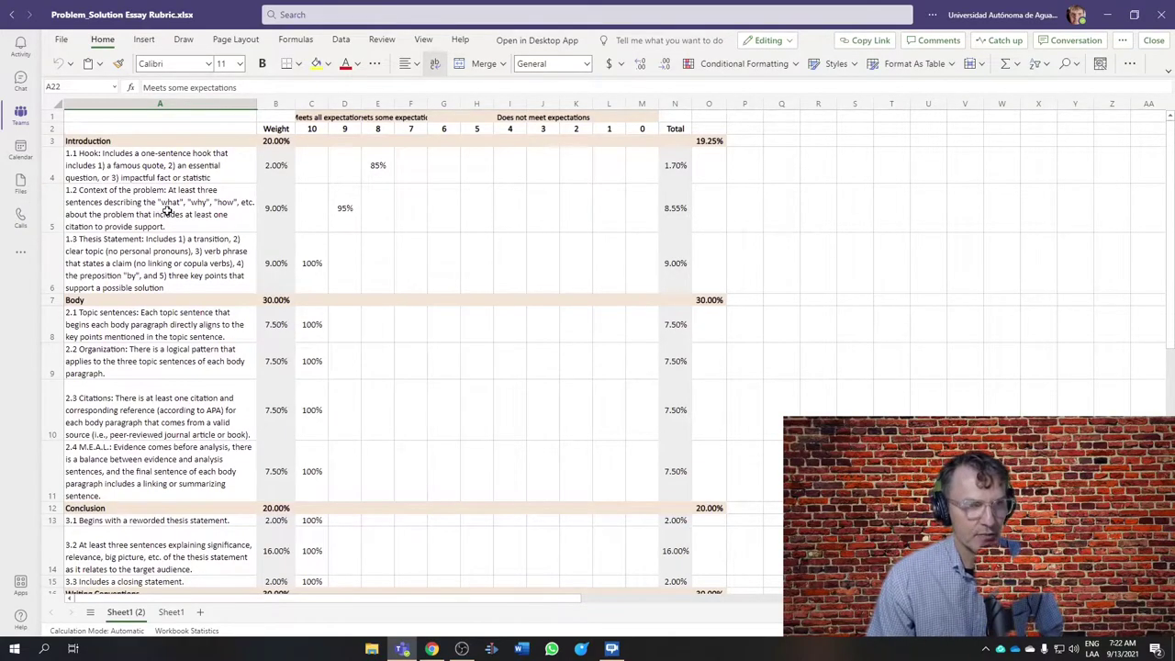
scroll(154, 338, down, 2)
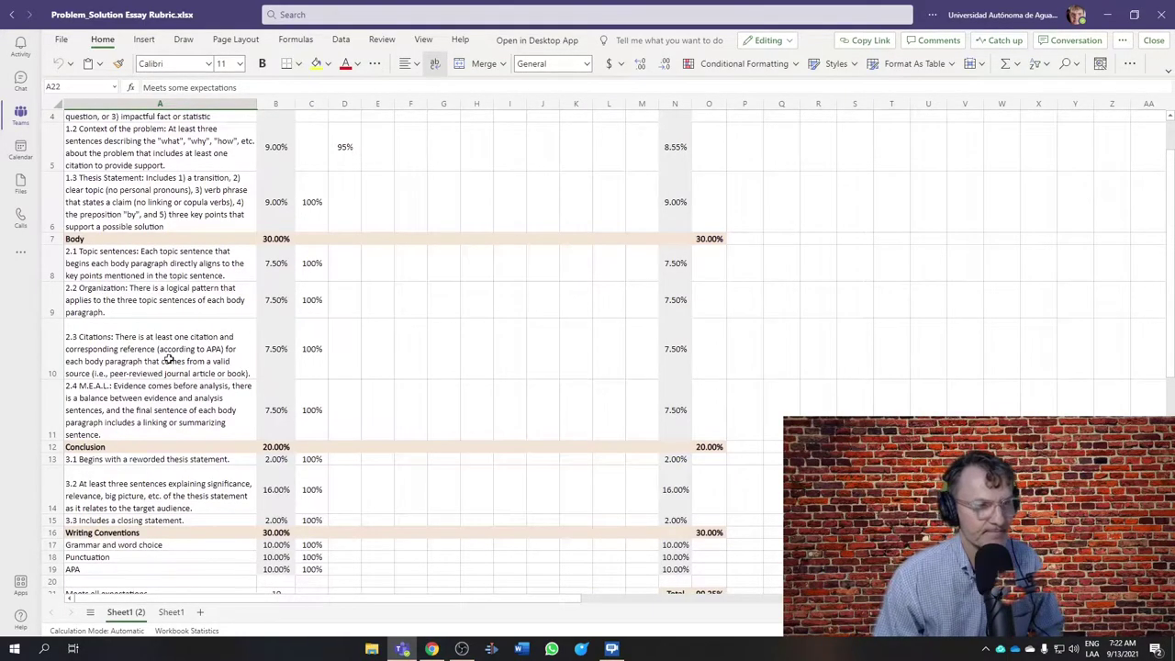
scroll(168, 358, down, 4)
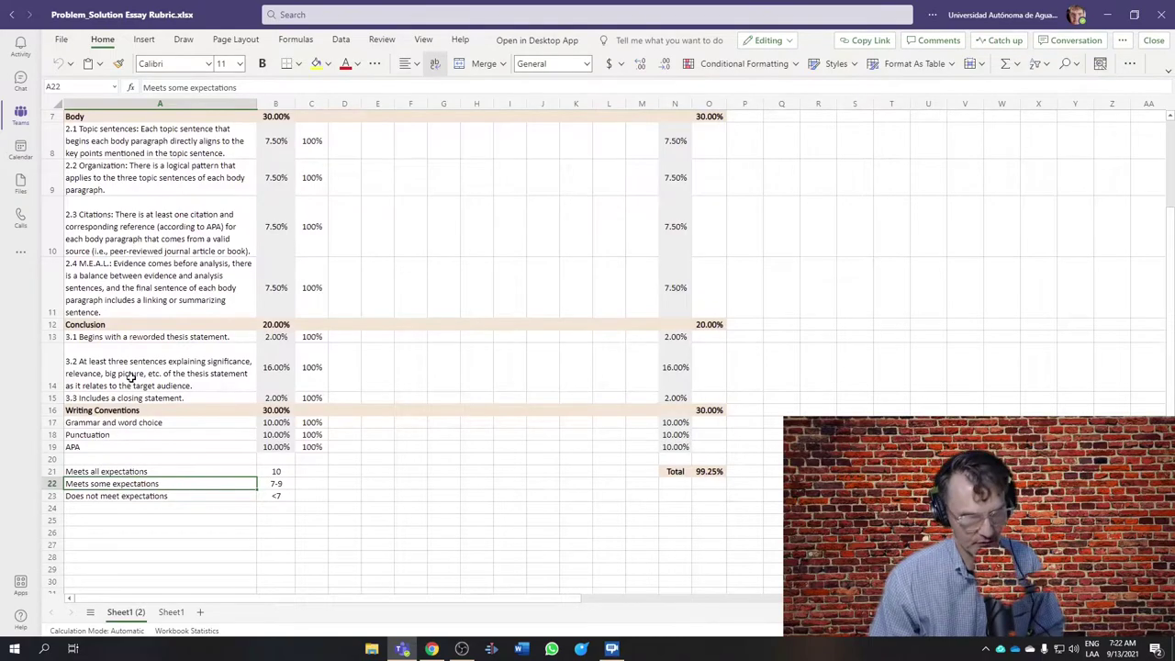
scroll(117, 474, up, 2)
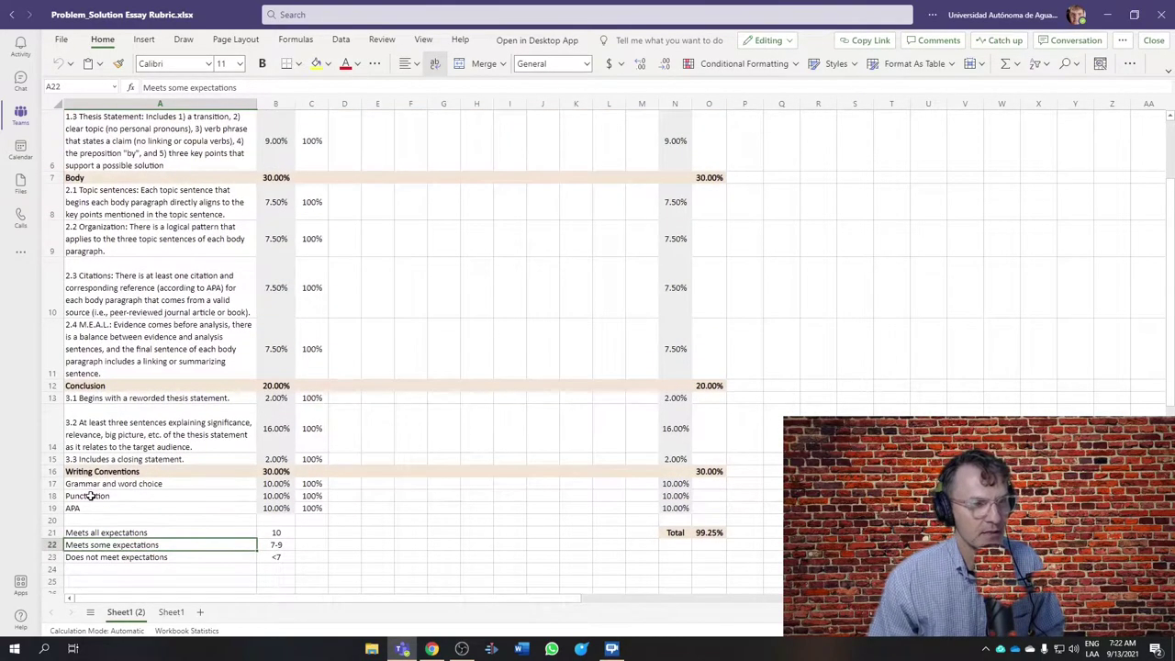
scroll(141, 488, up, 5)
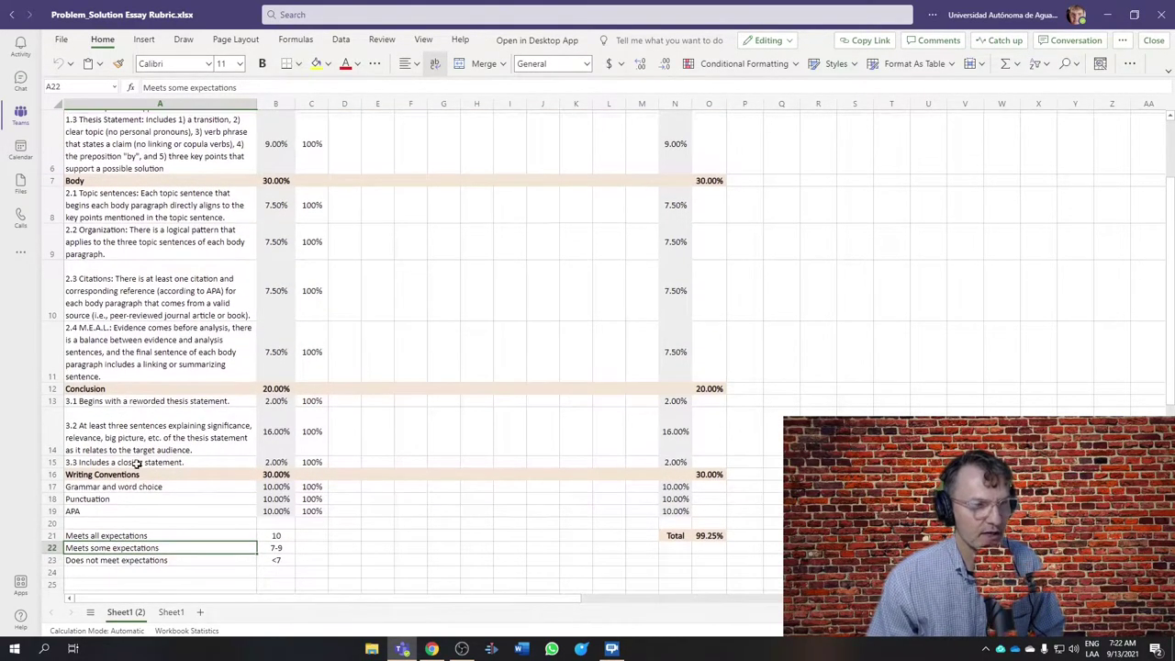
Step: Examine the hook criterion in the Introduction and criterion 3.2 on significance and relevance in the Conclusion
click(112, 200)
click(118, 165)
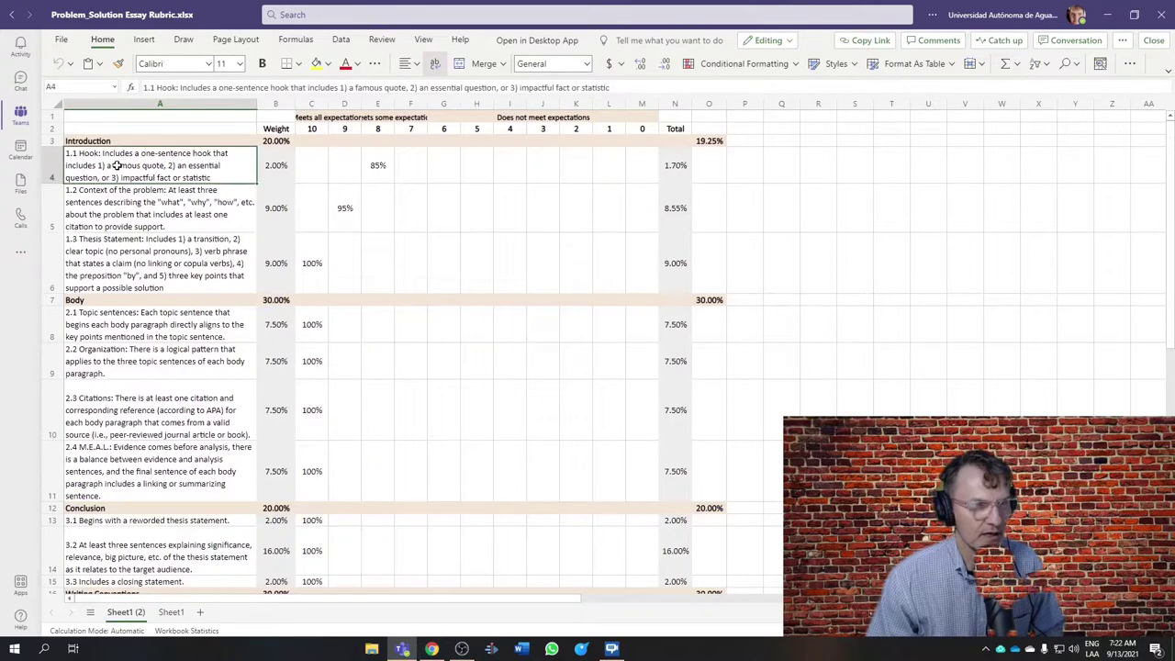
scroll(129, 431, down, 3)
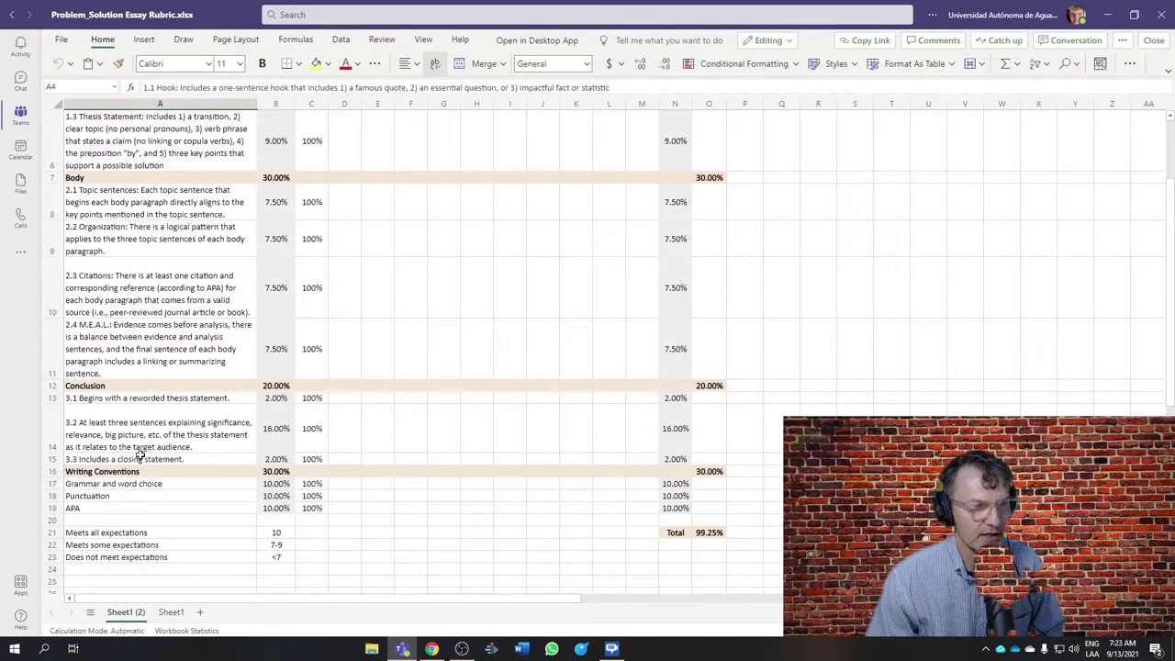
click(137, 447)
scroll(138, 211, up, 3)
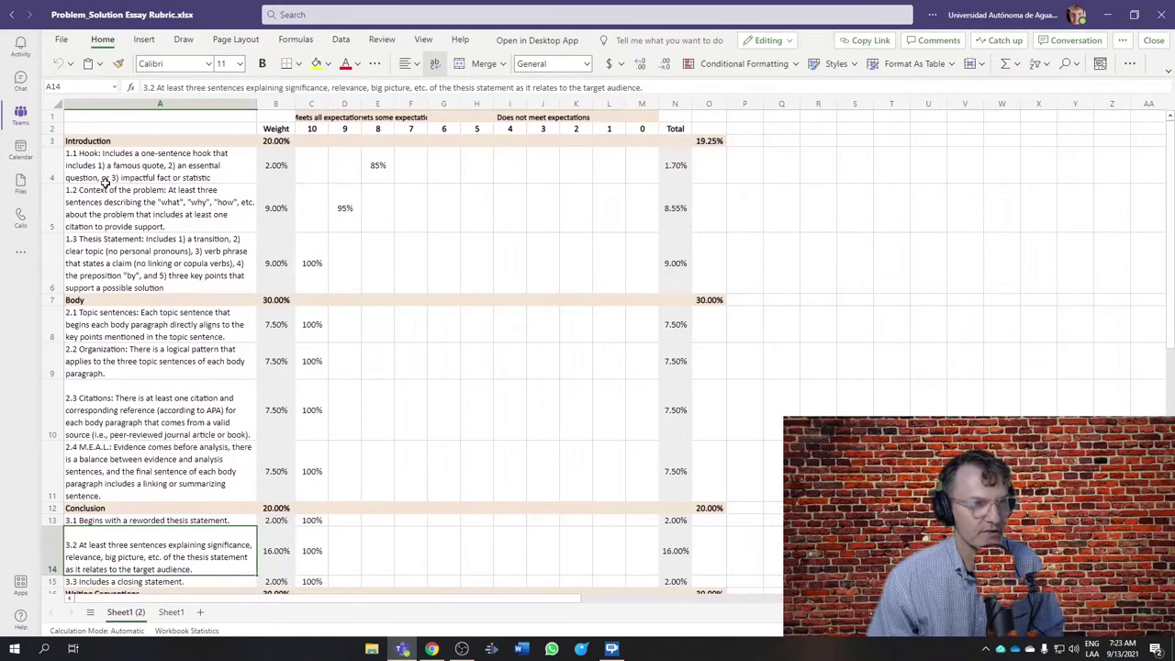
Step: Examine the three Introduction criteria in A4:A6 together with their weights in column B
drag(147, 164, 152, 250)
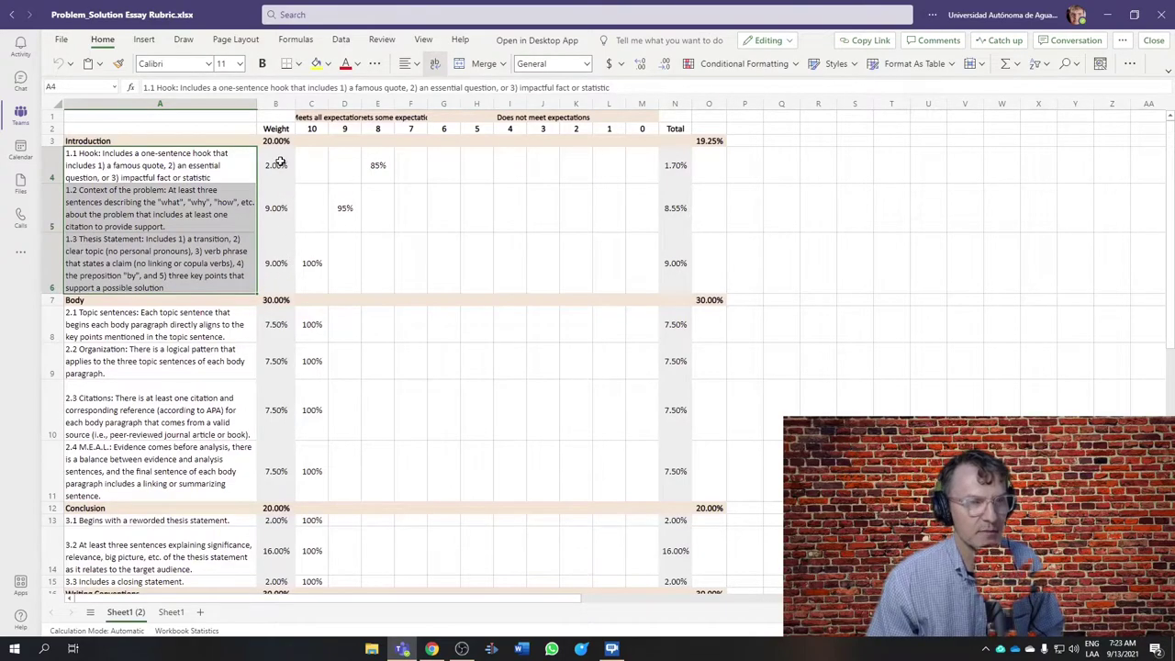
drag(276, 166, 277, 269)
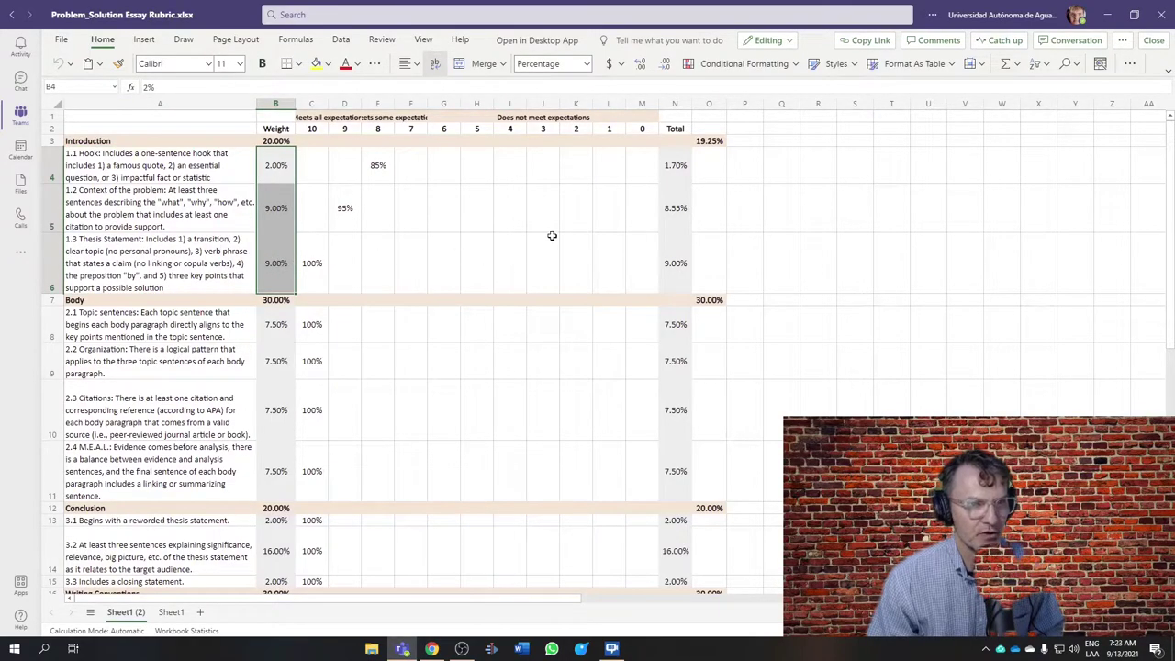
click(286, 330)
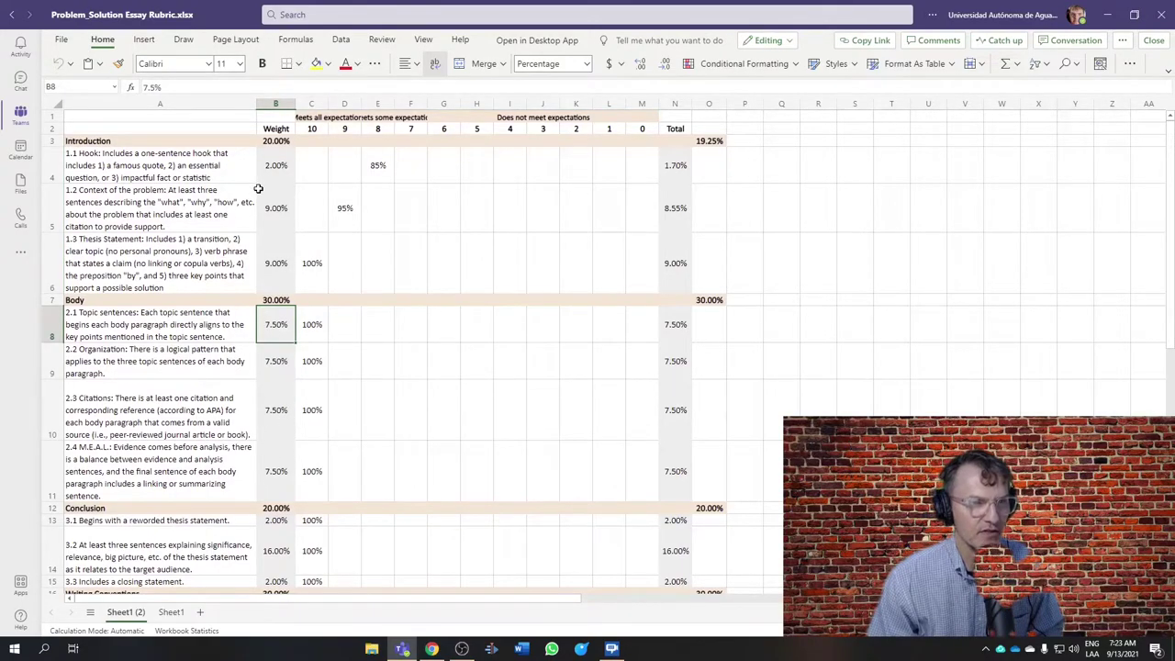
drag(278, 167, 279, 246)
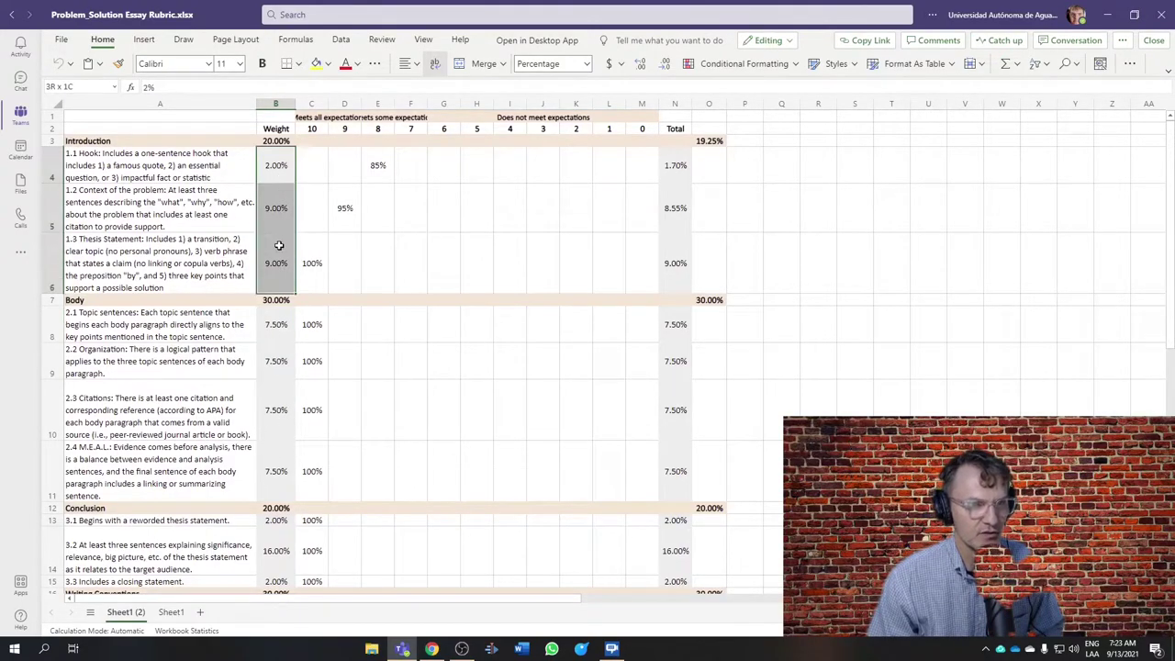
click(409, 213)
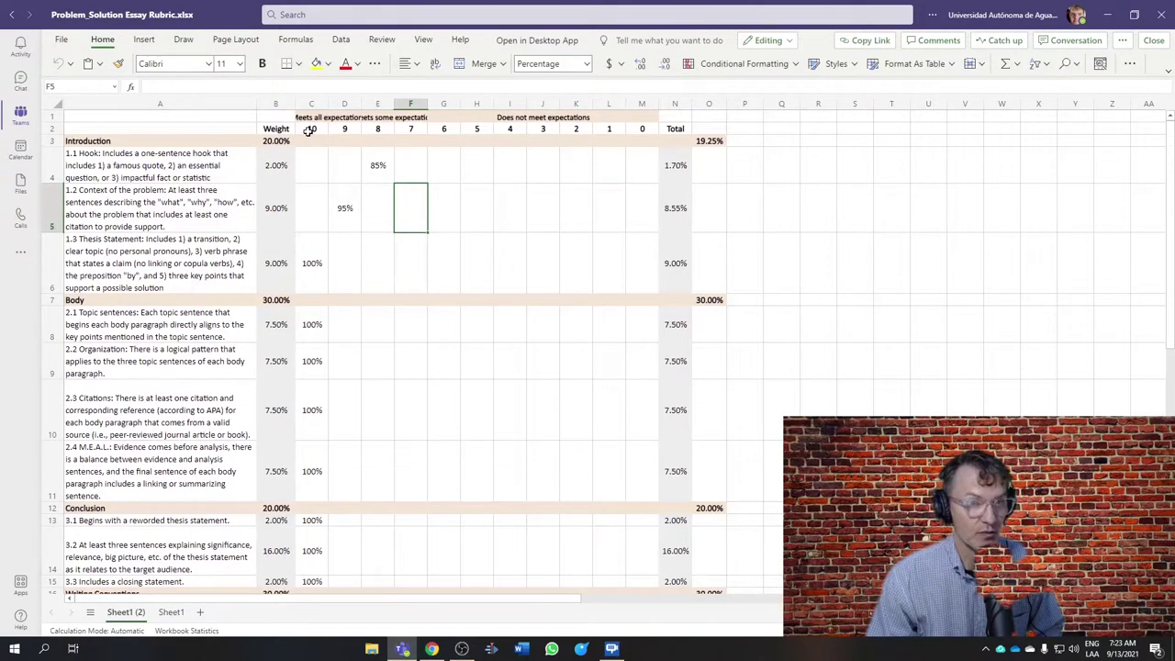
Step: Inspect the 10-to-0 rating scale in row 2, the Introduction criterion totals in N4:N6 and the section total in O3
drag(311, 131, 645, 130)
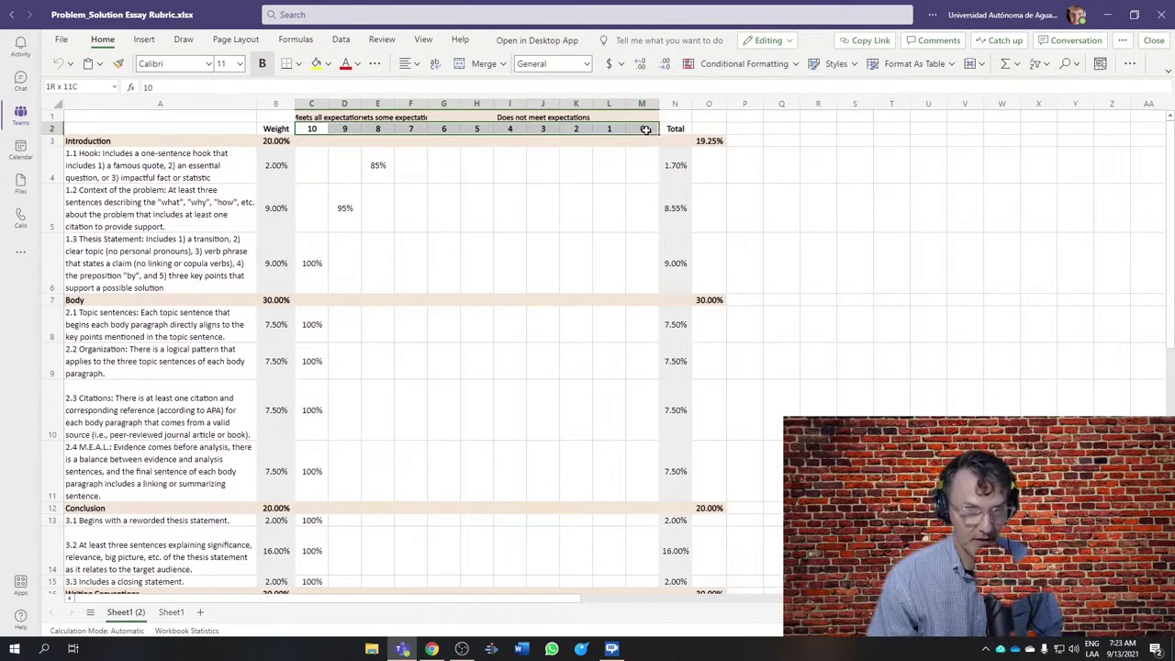
click(401, 179)
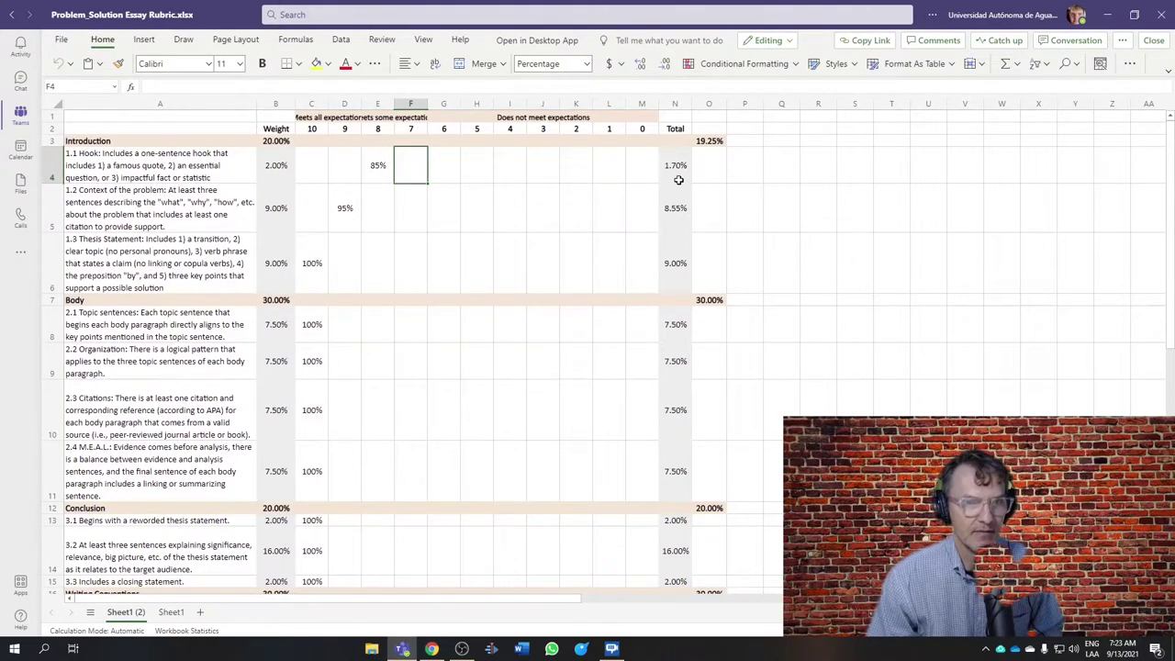
drag(676, 158, 680, 284)
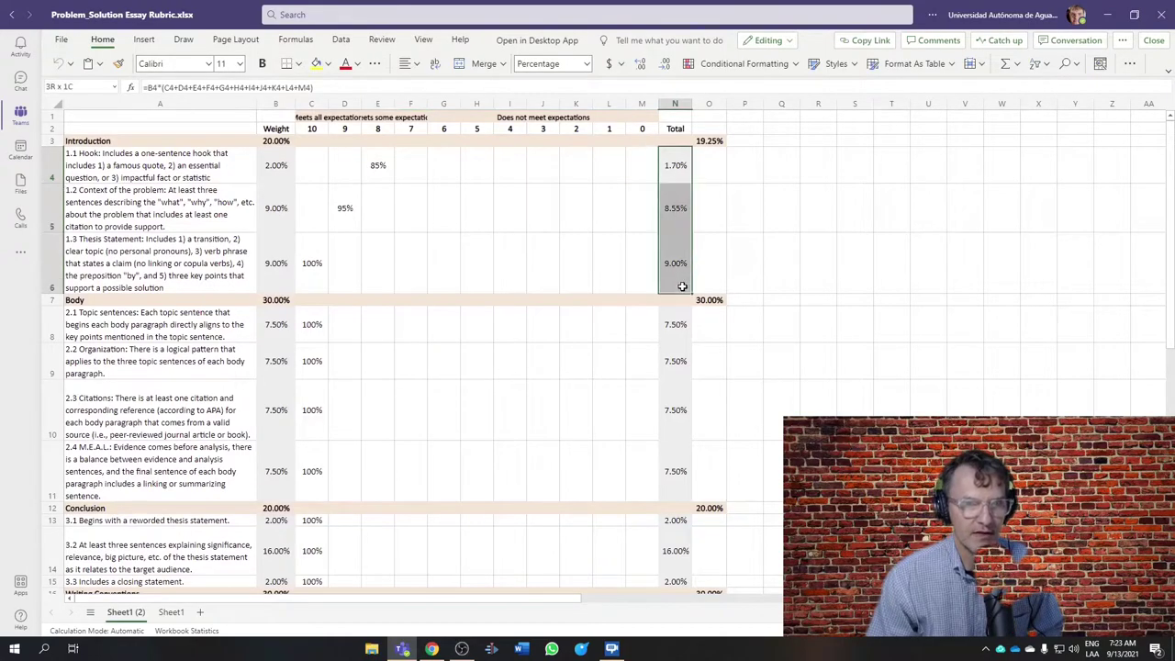
click(718, 142)
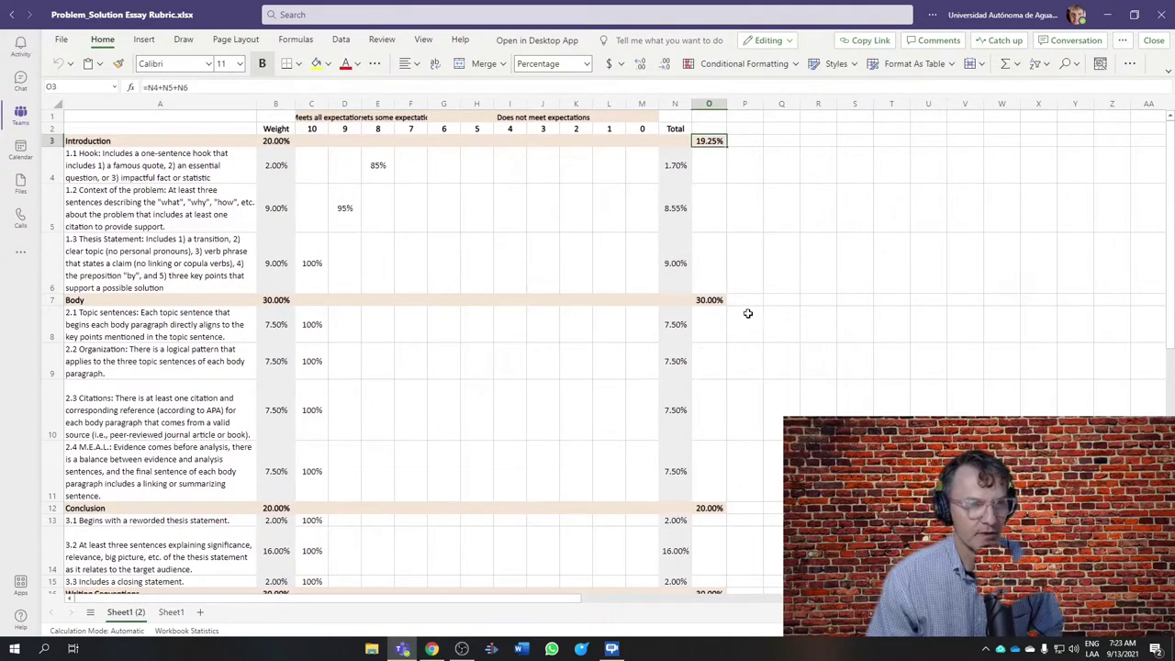
Step: Compare the expectations key and overall total below the rubric with the scores entered for each criterion
scroll(751, 312, down, 10)
scroll(711, 338, up, 4)
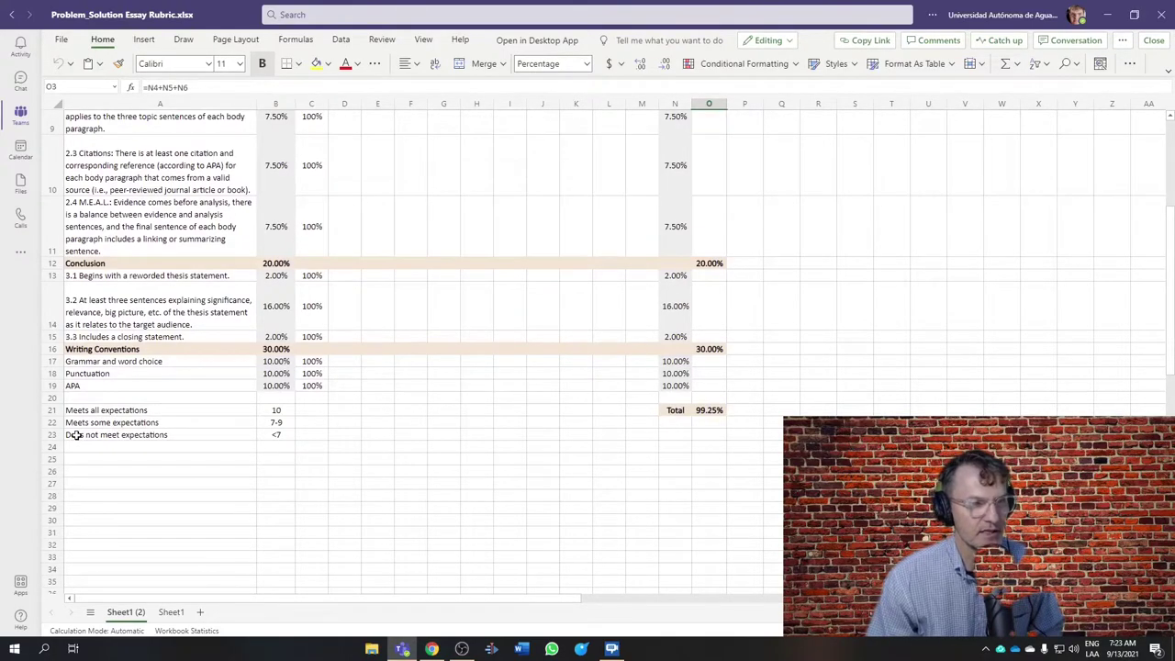
scroll(261, 452, up, 3)
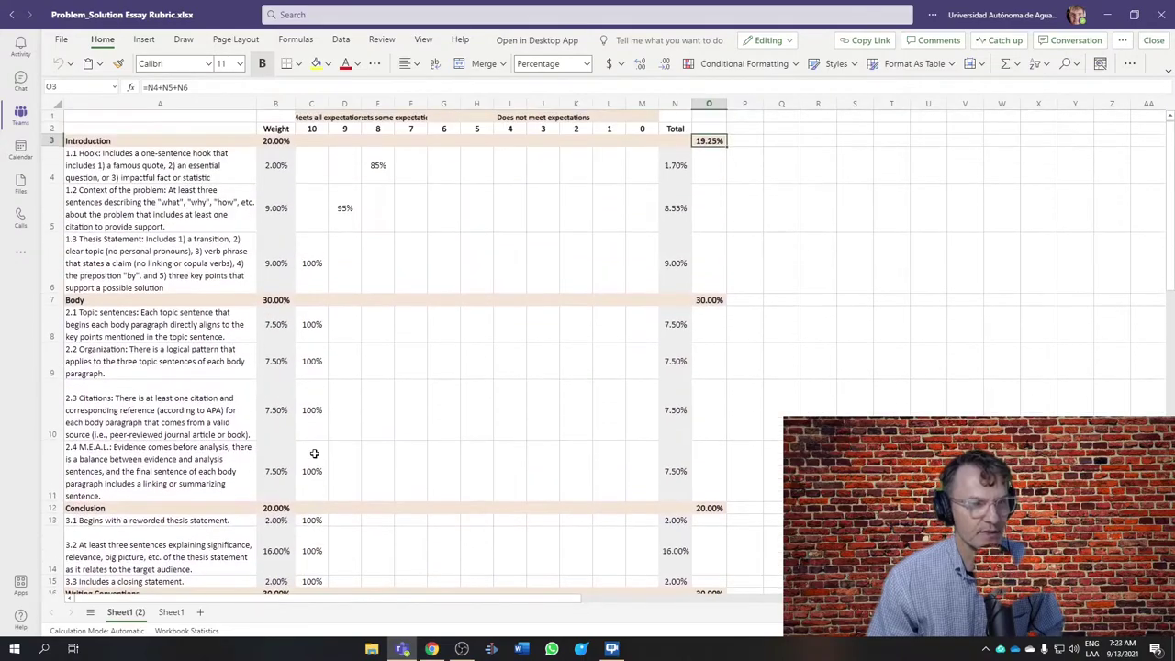
scroll(275, 460, down, 5)
scroll(275, 460, up, 2)
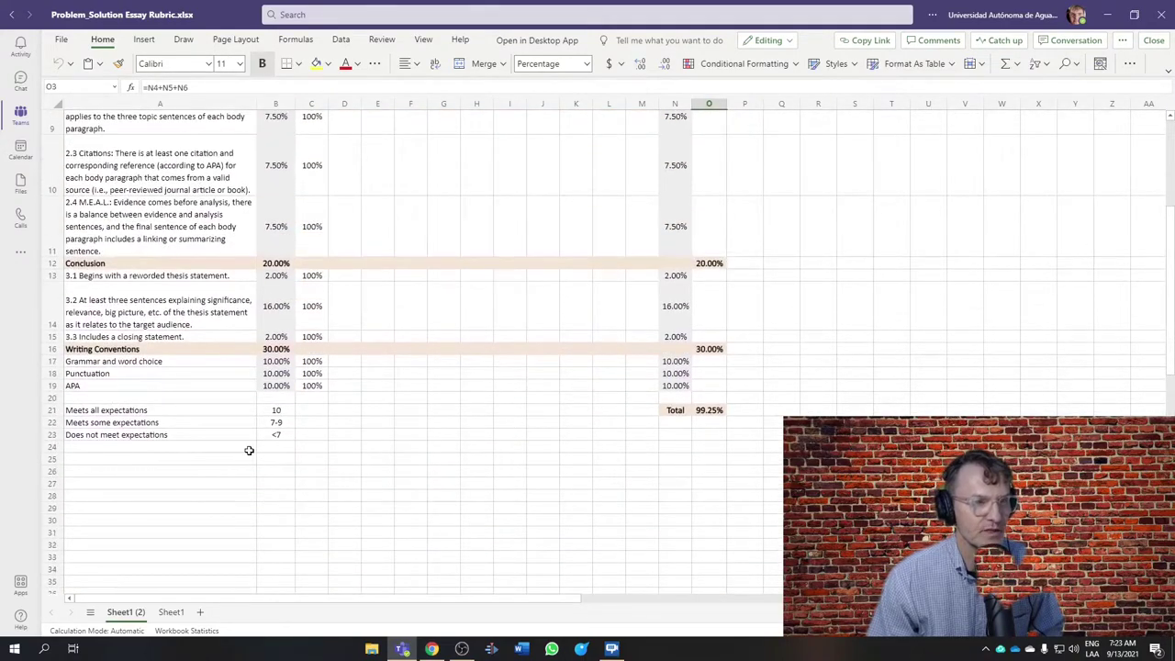
scroll(354, 430, up, 3)
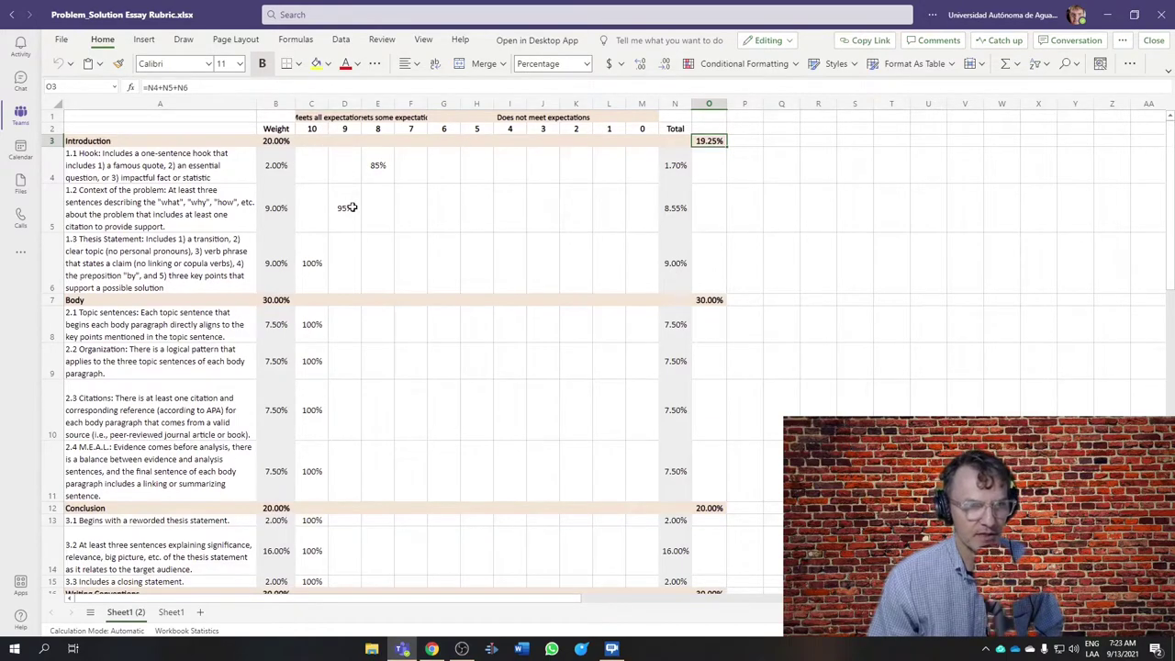
scroll(409, 273, down, 4)
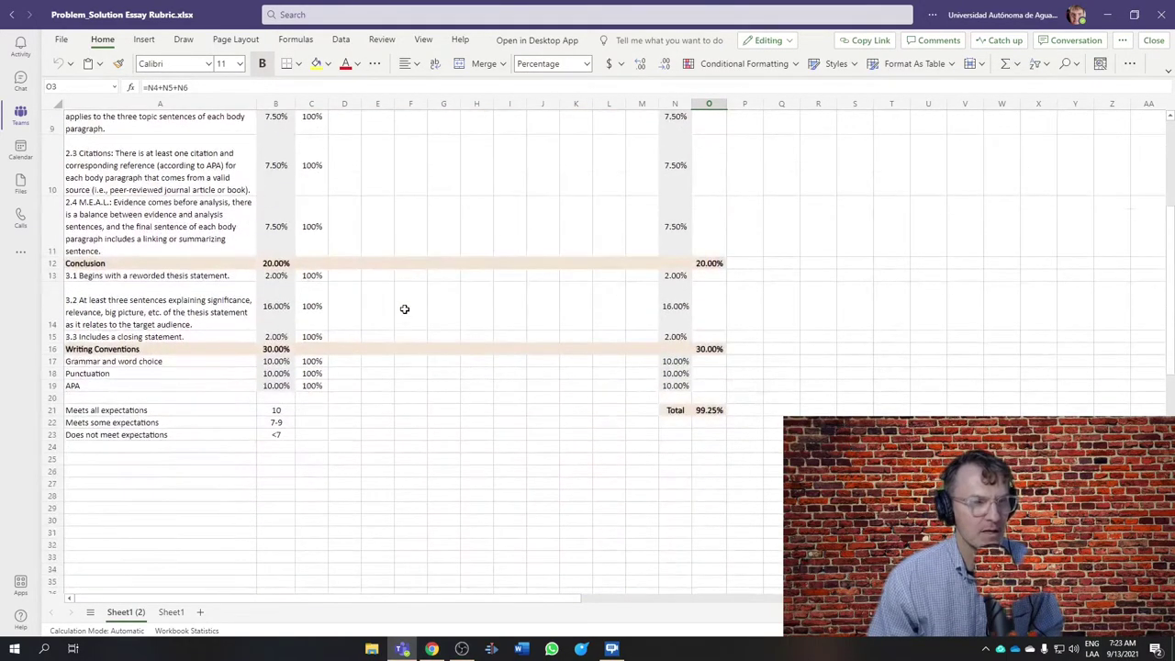
scroll(404, 309, up, 4)
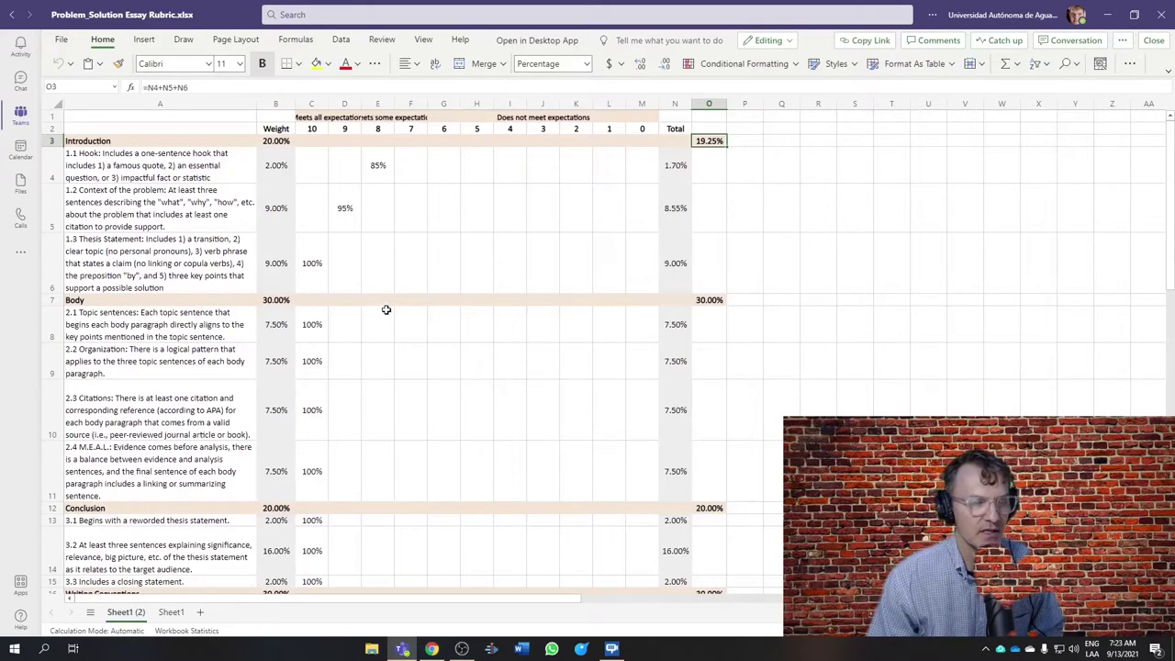
Step: Check the hook's score in E4 against the rest of the rubric, and close the workbook to return to the Unit II Essays folder
click(377, 166)
scroll(324, 348, down, 4)
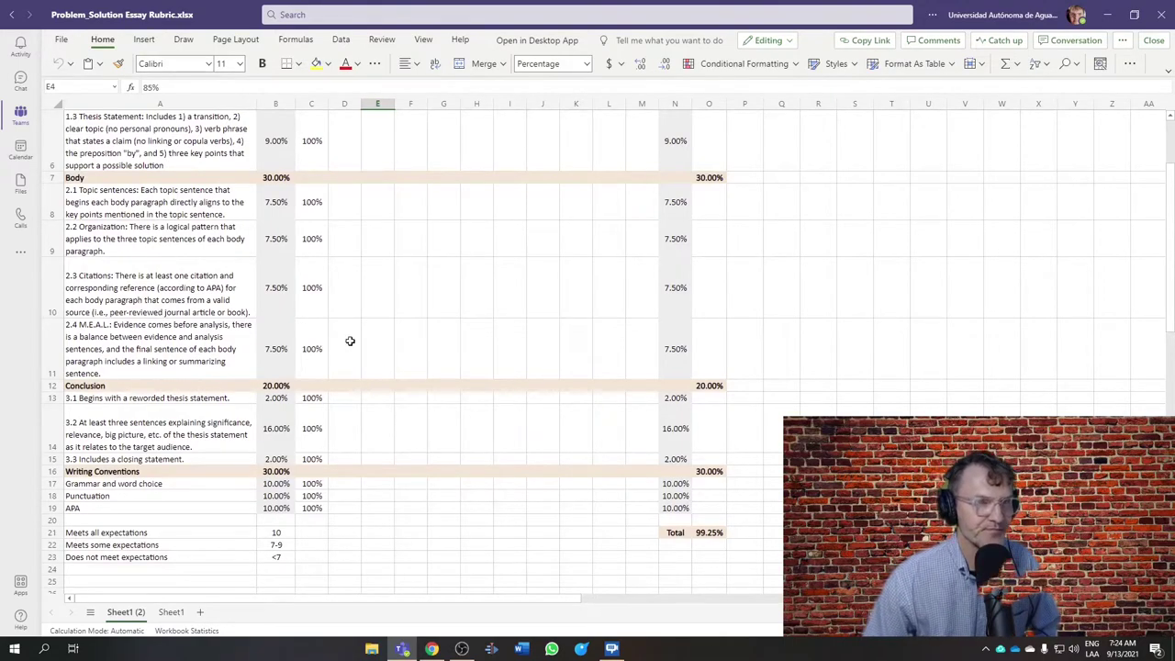
scroll(335, 351, up, 3)
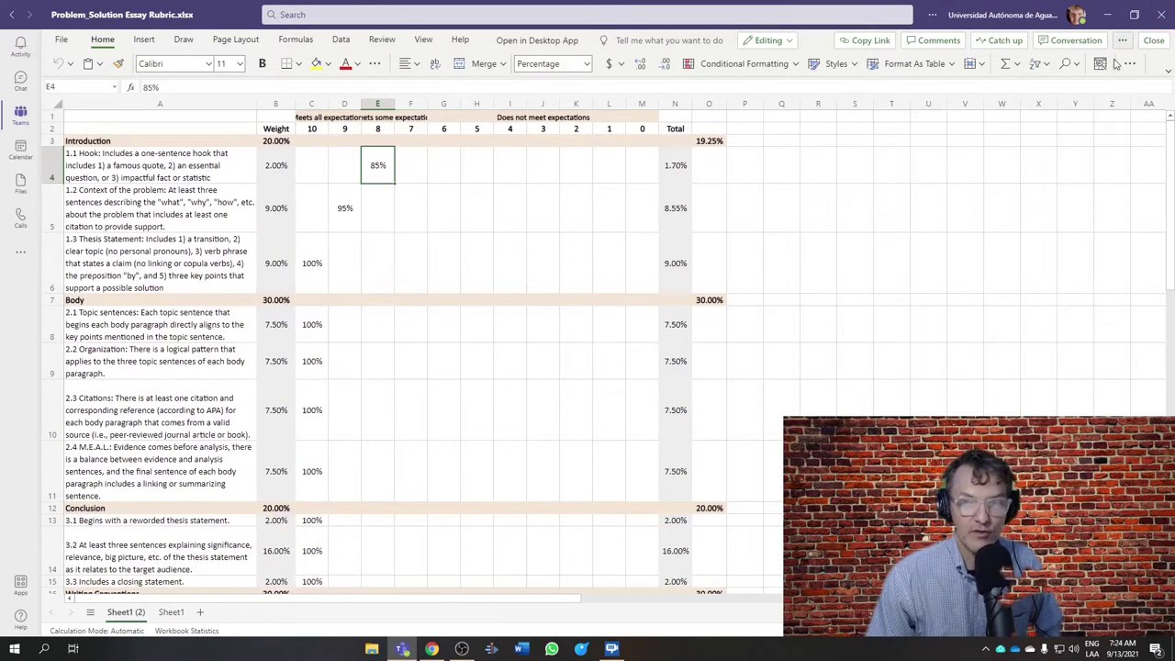
click(1162, 42)
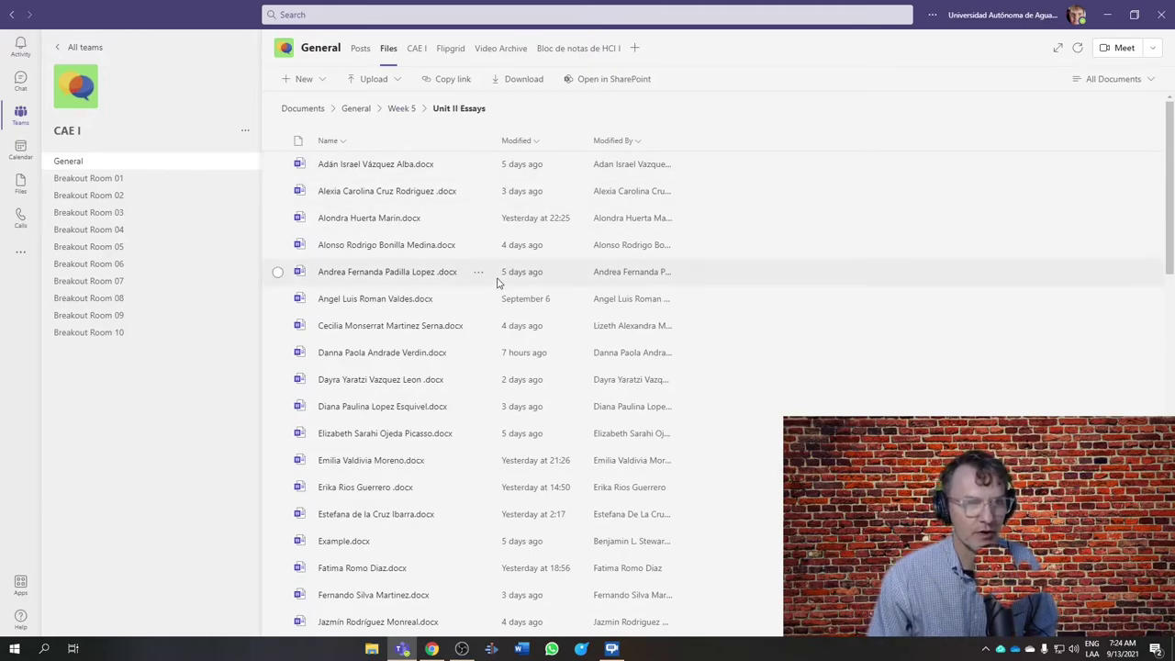
Step: Look through the full list of student essay documents in the Unit II Essays folder
scroll(497, 294, down, 3)
scroll(450, 184, up, 3)
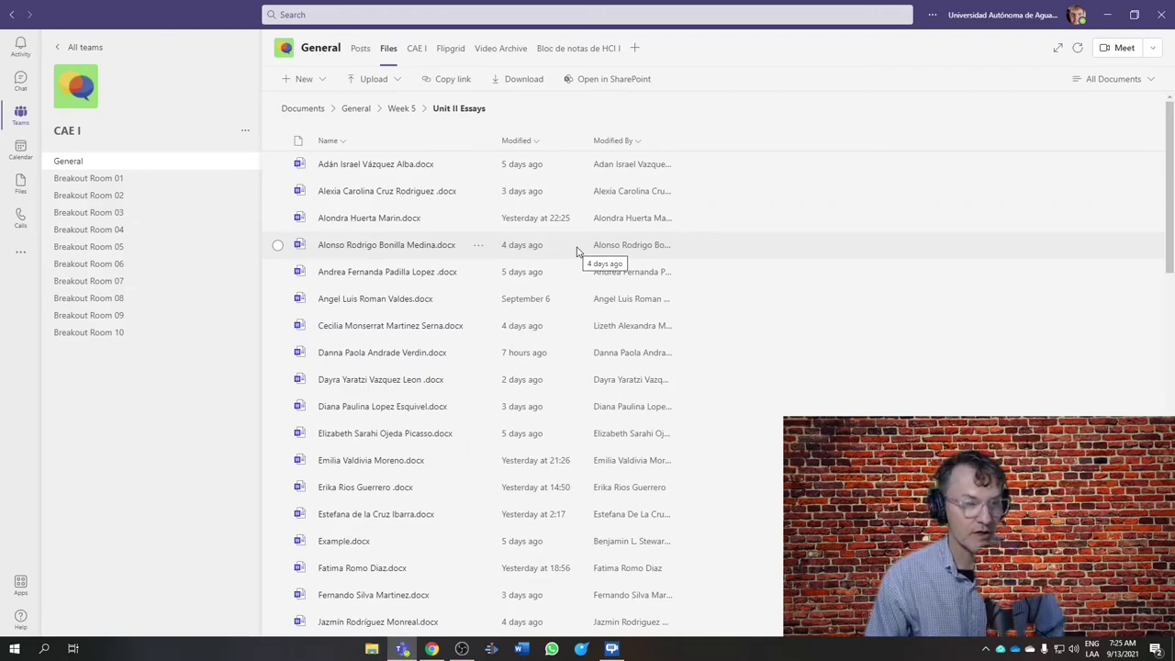
scroll(577, 250, down, 5)
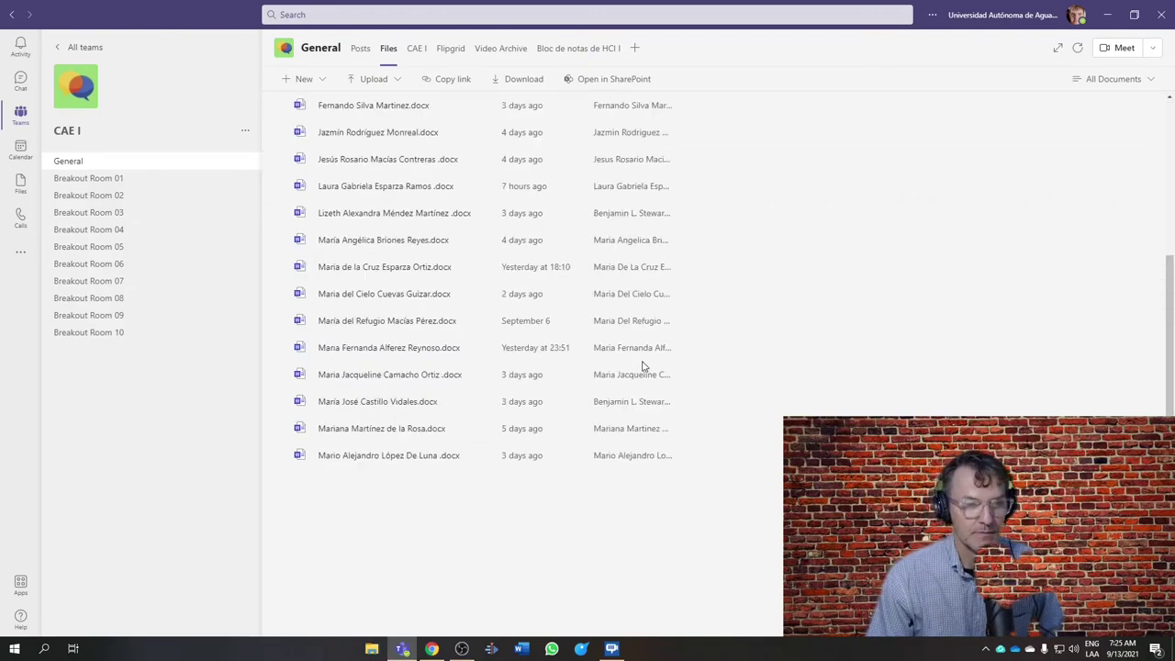
scroll(642, 367, up, 5)
scroll(532, 322, down, 1)
scroll(532, 323, down, 4)
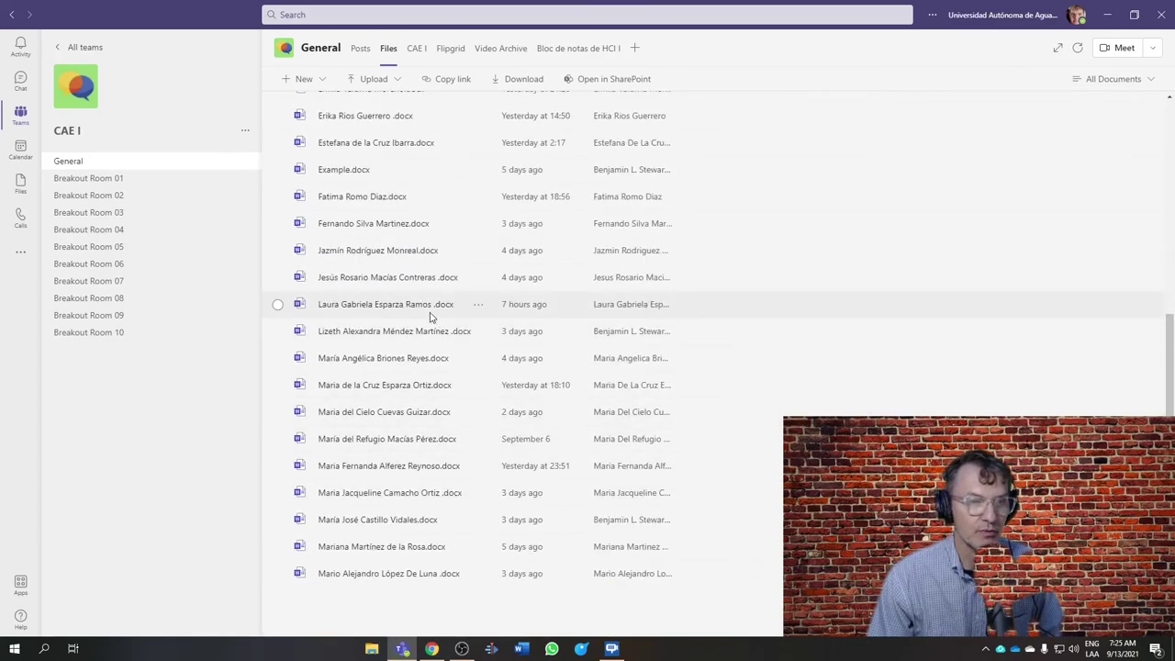
scroll(611, 317, up, 4)
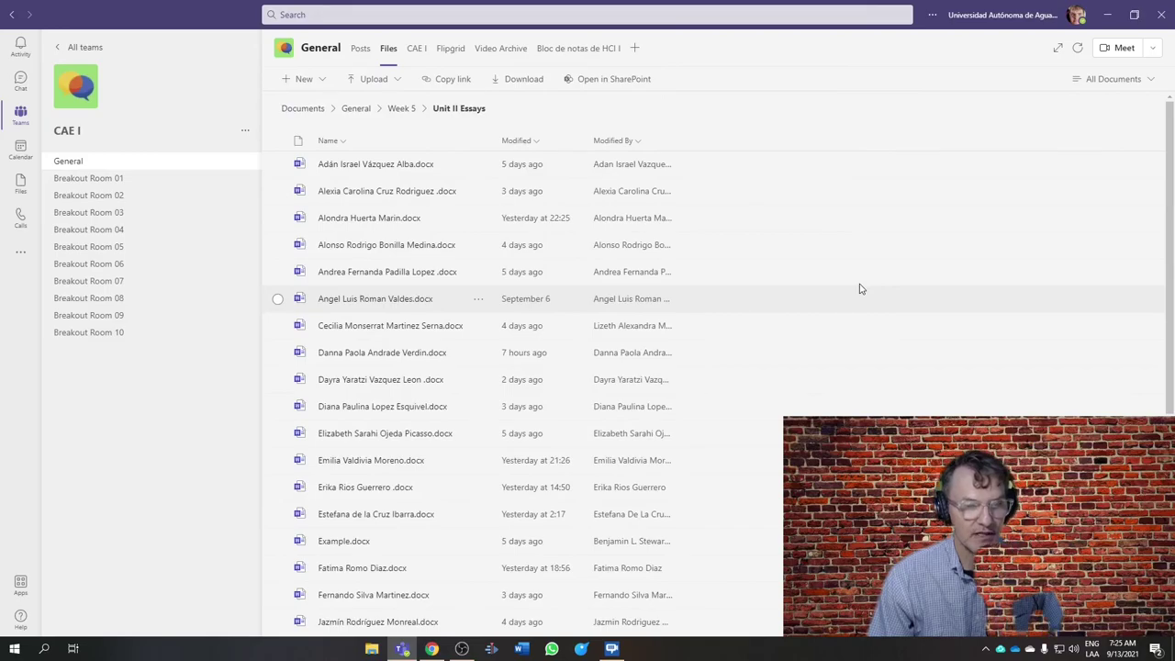